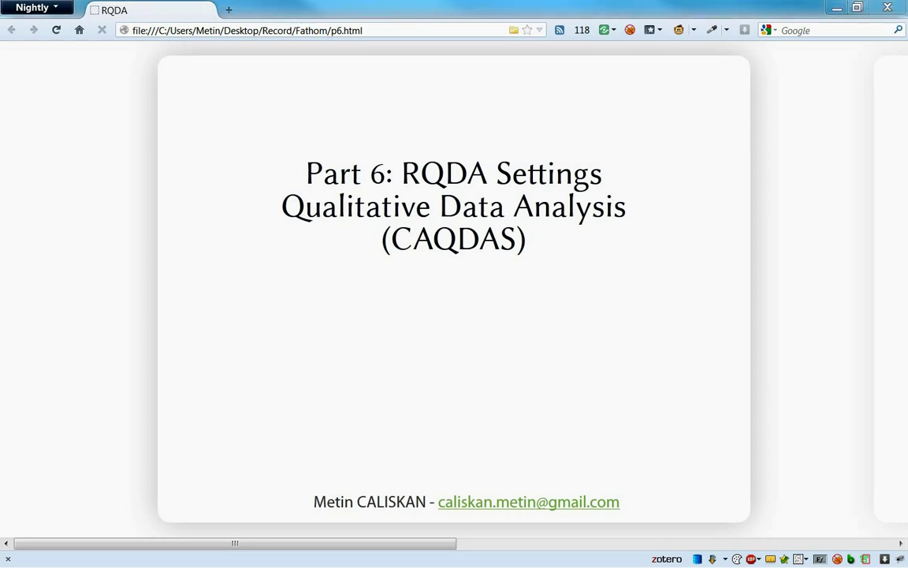
Switch to RQDA and open the project file Test.rqda from the RQDATest folder on the desktop.
{"action": "key", "text": "alt+Tab"}
{"action": "left_click_drag", "start_coordinate": [81, 25], "coordinate": [244, 22]}
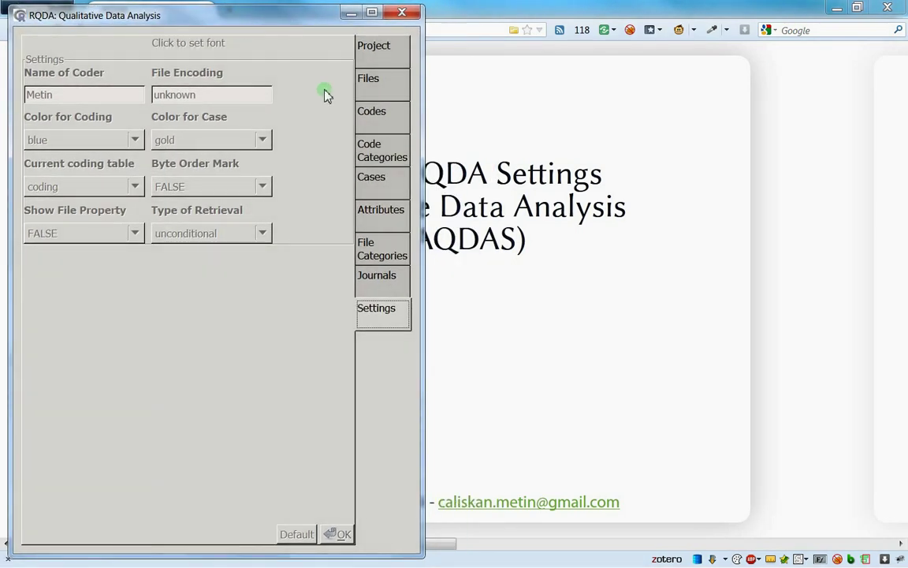
{"action": "left_click", "coordinate": [373, 89]}
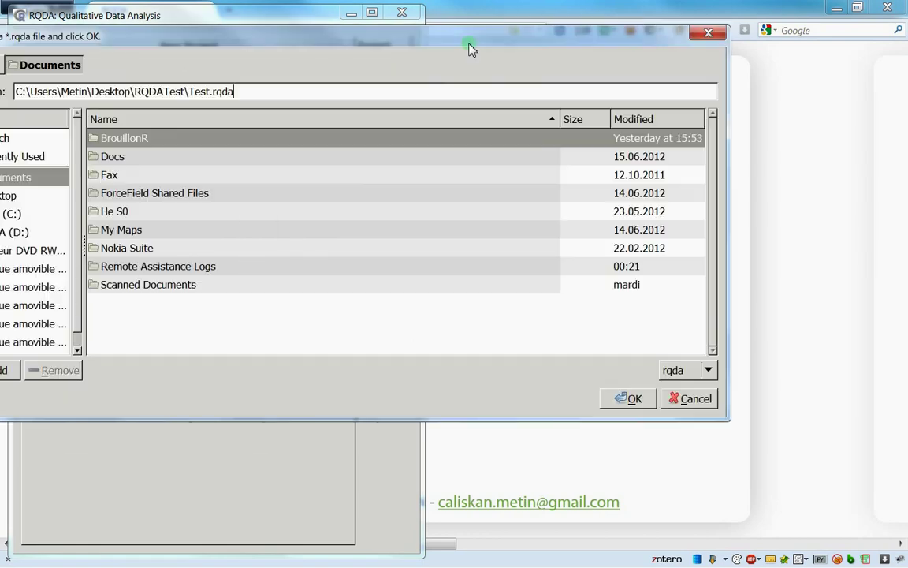
{"action": "left_click", "coordinate": [630, 399]}
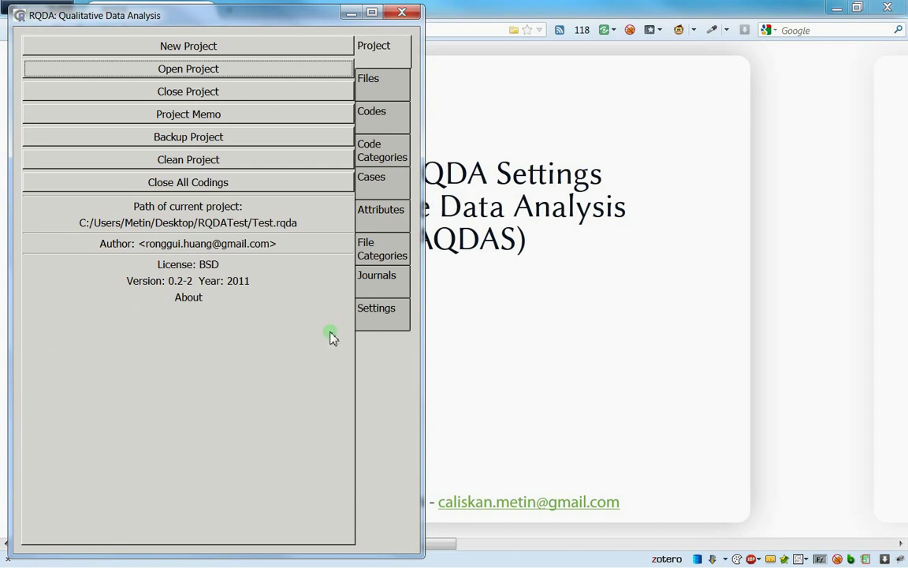
Examine the family, style and size options for the memo font in the project settings, and dismiss them without applying anything.
{"action": "left_click", "coordinate": [383, 314]}
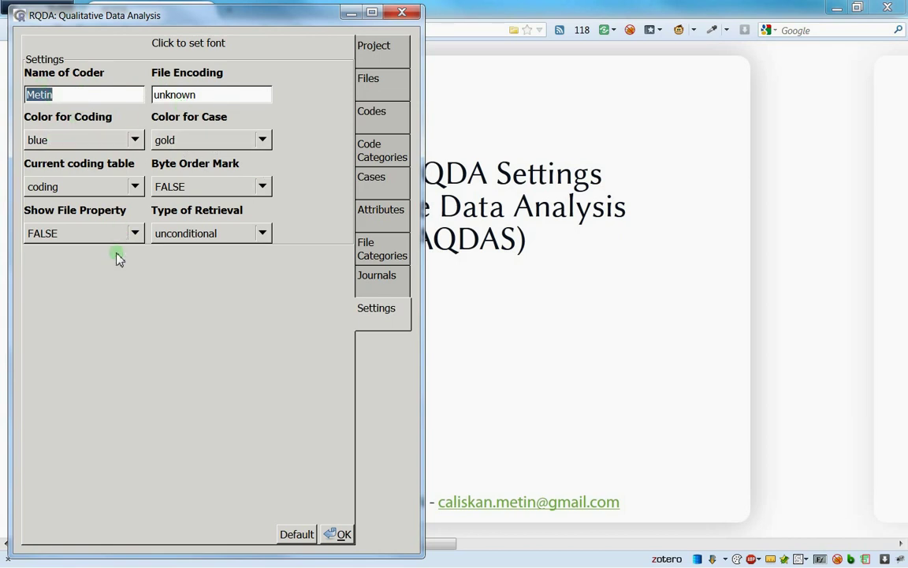
{"action": "left_click", "coordinate": [187, 45]}
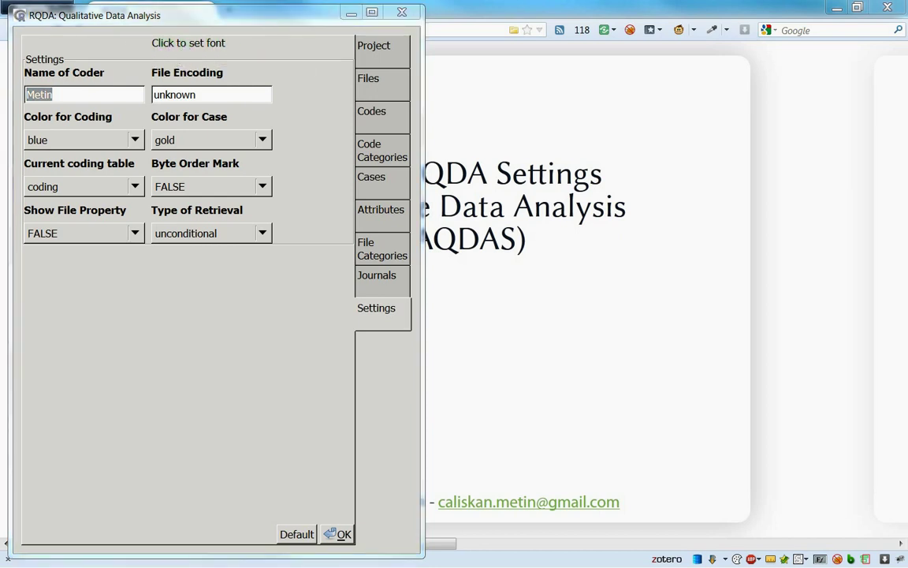
{"action": "left_click_drag", "start_coordinate": [4, 57], "coordinate": [531, 50]}
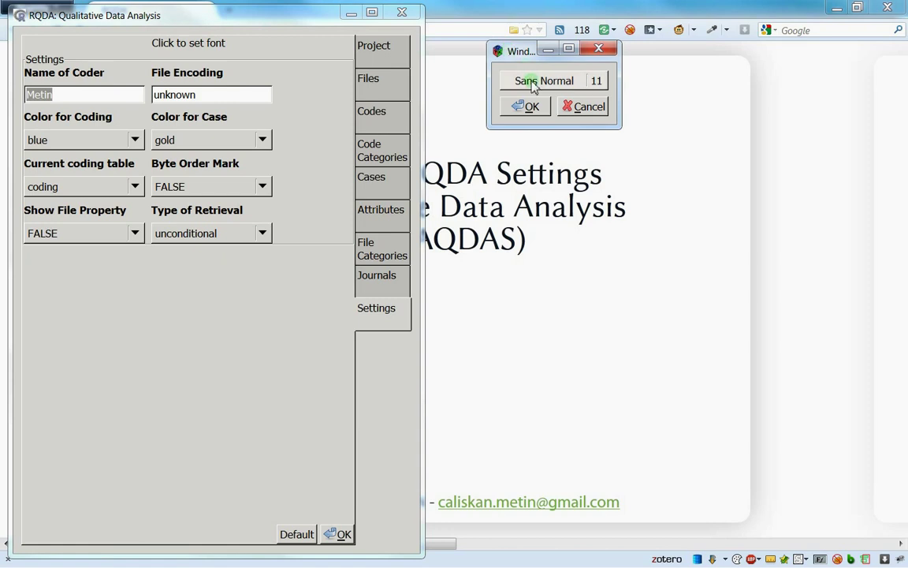
{"action": "left_click", "coordinate": [555, 84]}
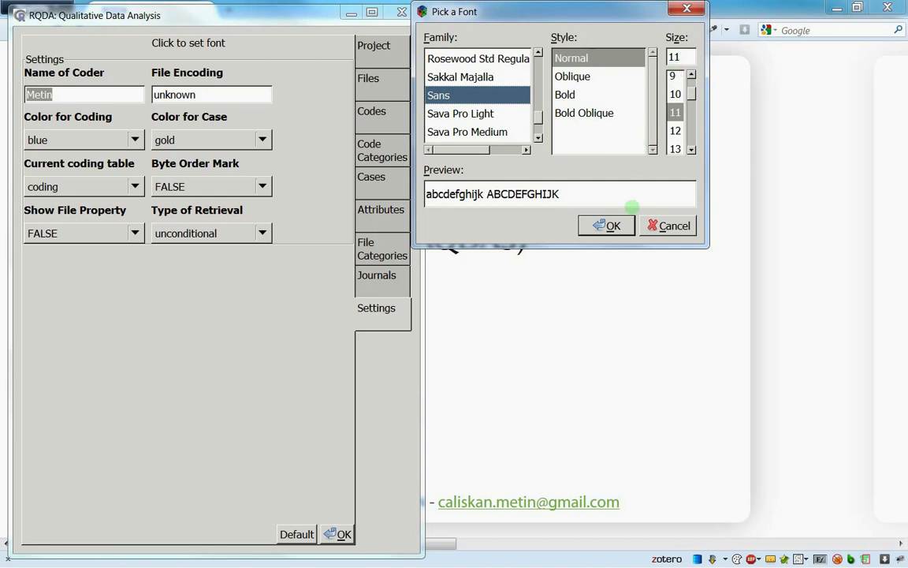
{"action": "left_click", "coordinate": [686, 9]}
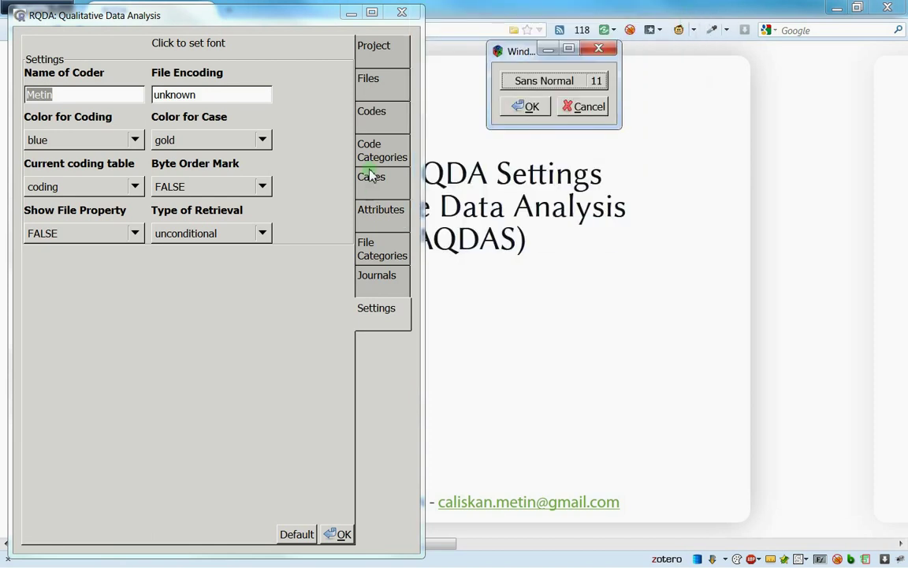
{"action": "left_click", "coordinate": [584, 108]}
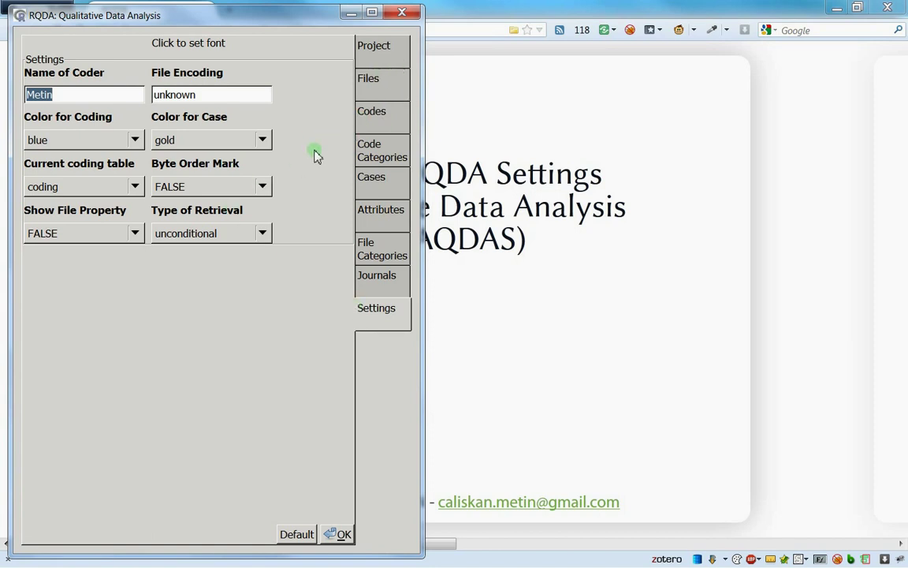
Open the interview file Int03_1_3_cariste and review how its coded text is displayed at the current font size.
{"action": "left_click", "coordinate": [383, 210]}
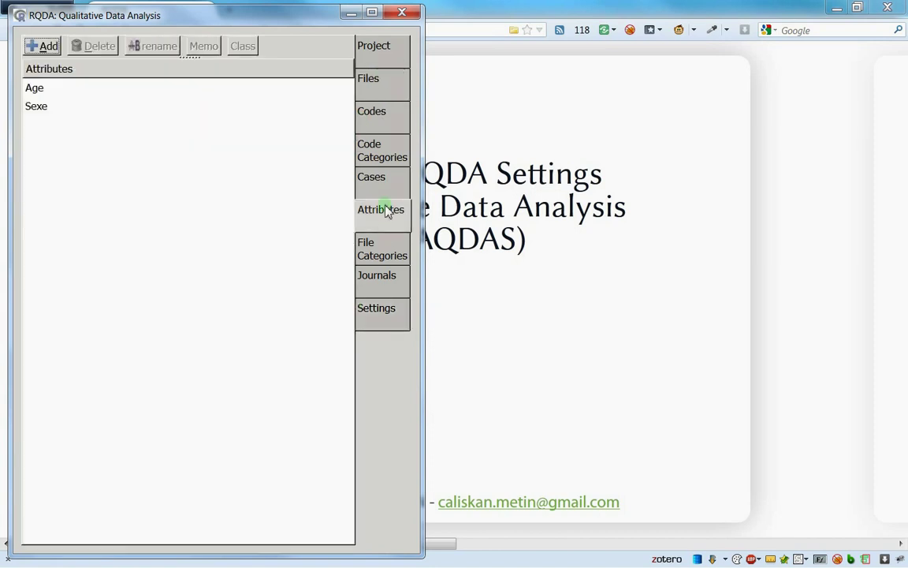
{"action": "left_click", "coordinate": [372, 77]}
{"action": "double_click", "coordinate": [157, 126]}
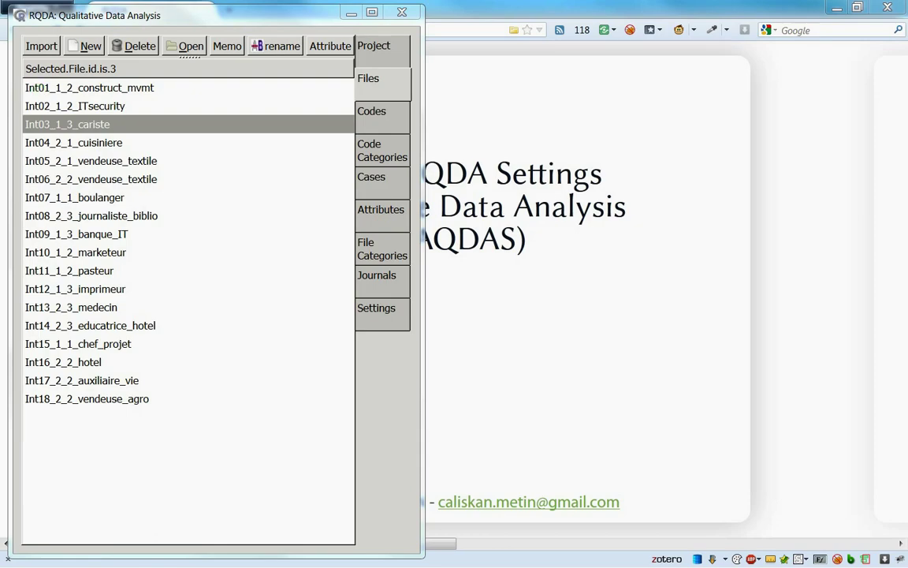
{"action": "left_click_drag", "start_coordinate": [333, 63], "coordinate": [648, 33]}
{"action": "left_click_drag", "start_coordinate": [533, 56], "coordinate": [652, 408]}
{"action": "left_click", "coordinate": [653, 408]}
{"action": "scroll", "coordinate": [591, 314], "scroll_direction": "down", "scroll_amount": 1}
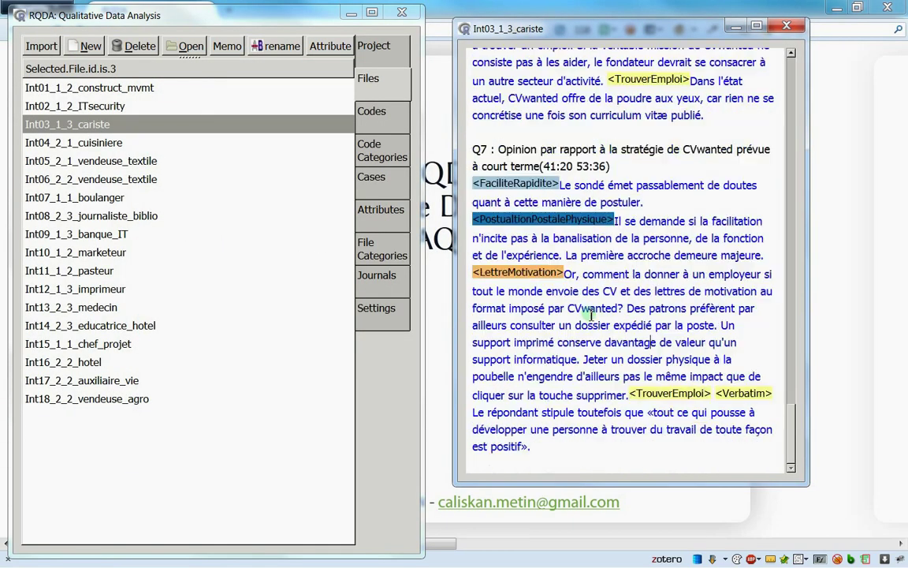
{"action": "scroll", "coordinate": [590, 314], "scroll_direction": "up", "scroll_amount": 15}
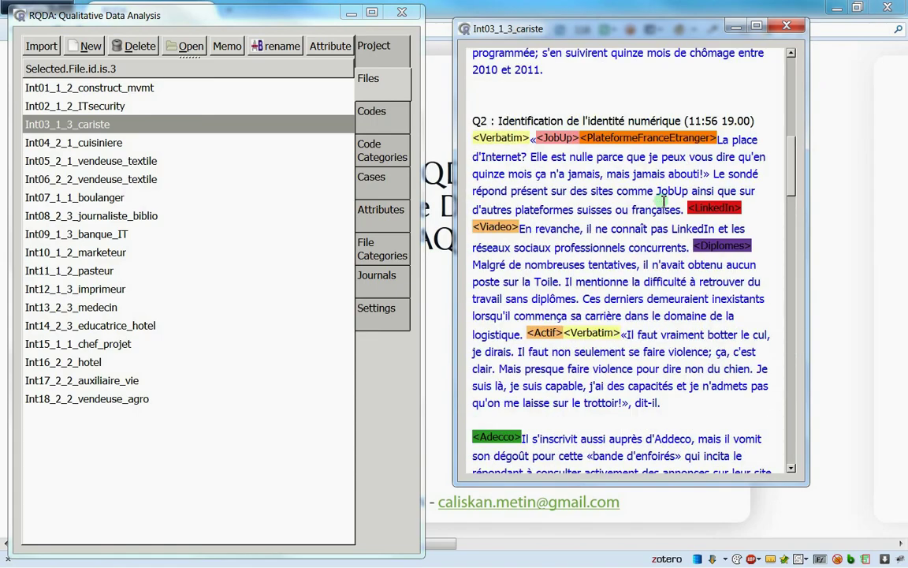
{"action": "left_click", "coordinate": [736, 26]}
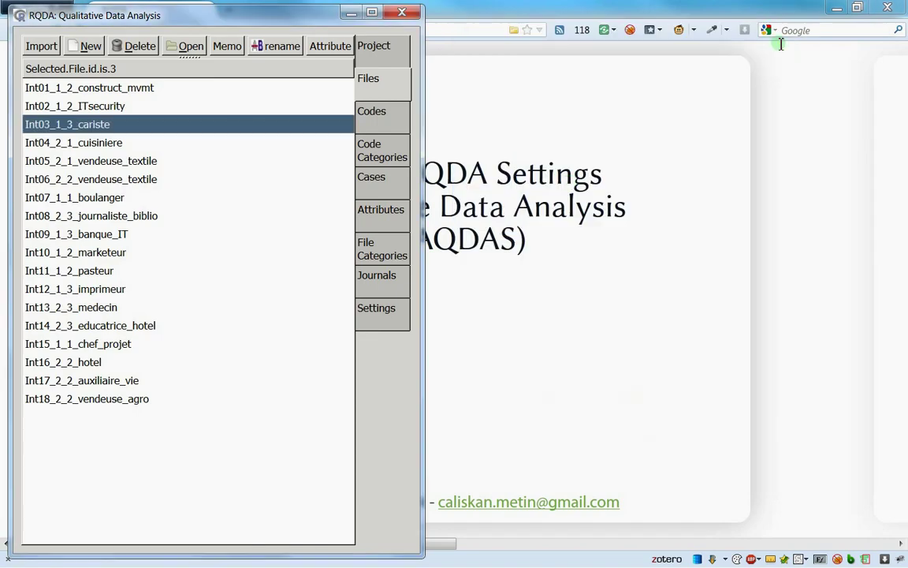
Set the font to Sans Normal at size 32 in the settings and apply the change.
{"action": "left_click", "coordinate": [378, 317]}
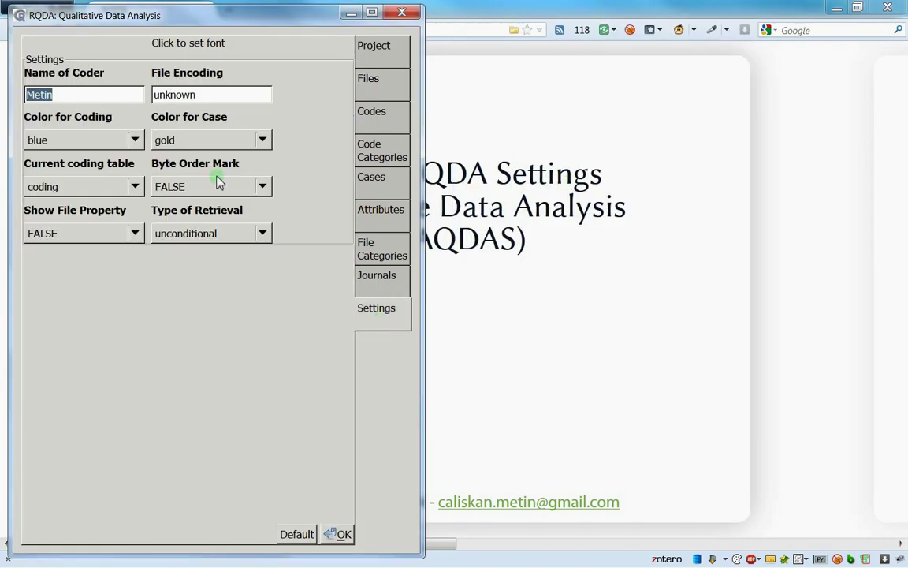
{"action": "left_click", "coordinate": [193, 44]}
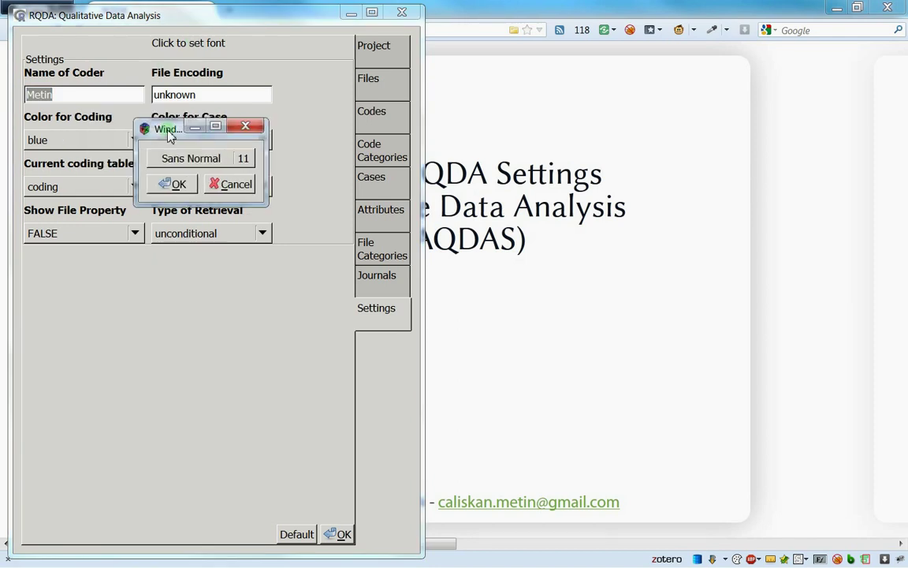
{"action": "left_click", "coordinate": [358, 126]}
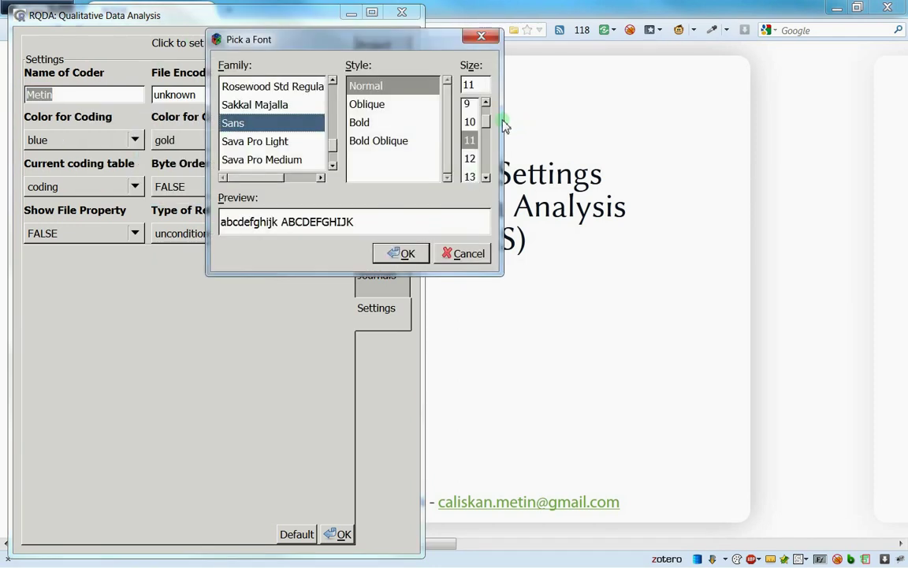
{"action": "left_click_drag", "start_coordinate": [485, 121], "coordinate": [486, 149]}
{"action": "left_click", "coordinate": [470, 156]}
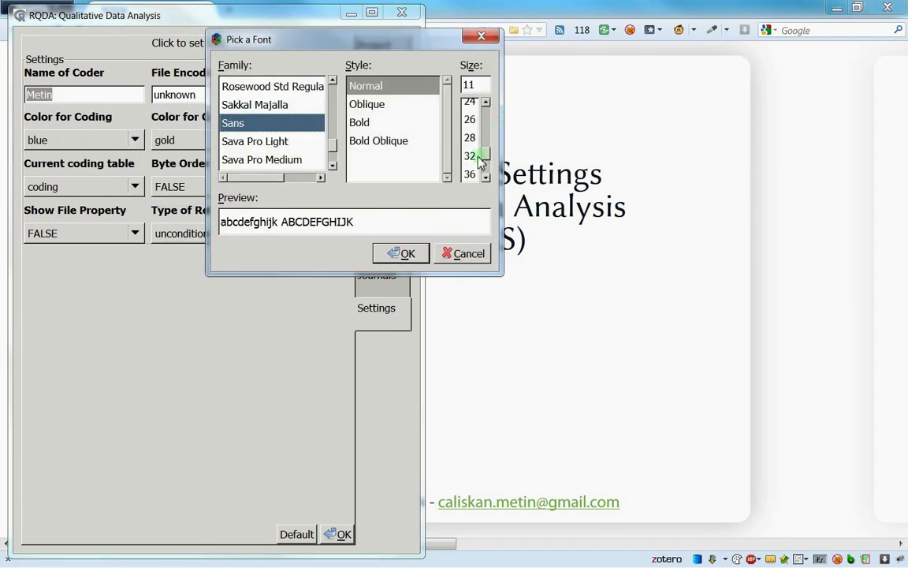
{"action": "left_click", "coordinate": [402, 270]}
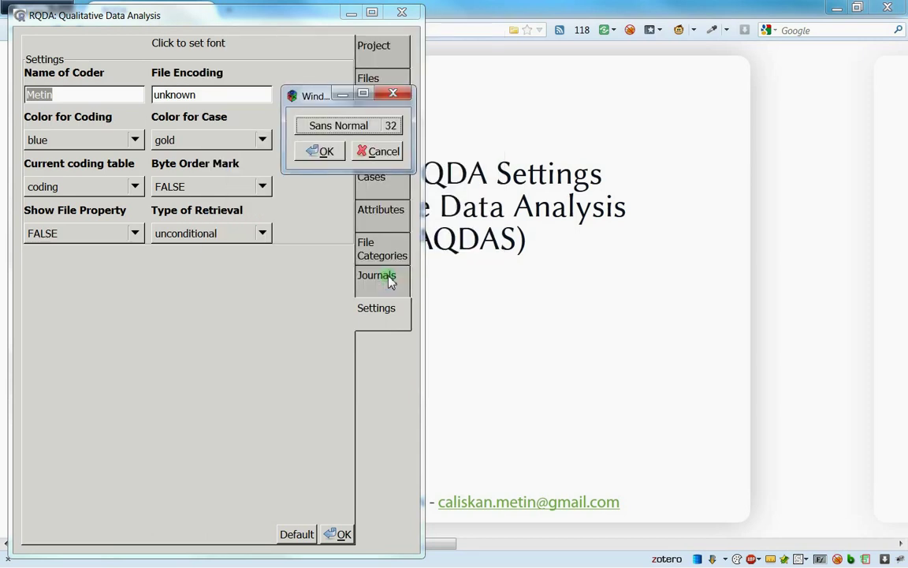
{"action": "left_click", "coordinate": [301, 155]}
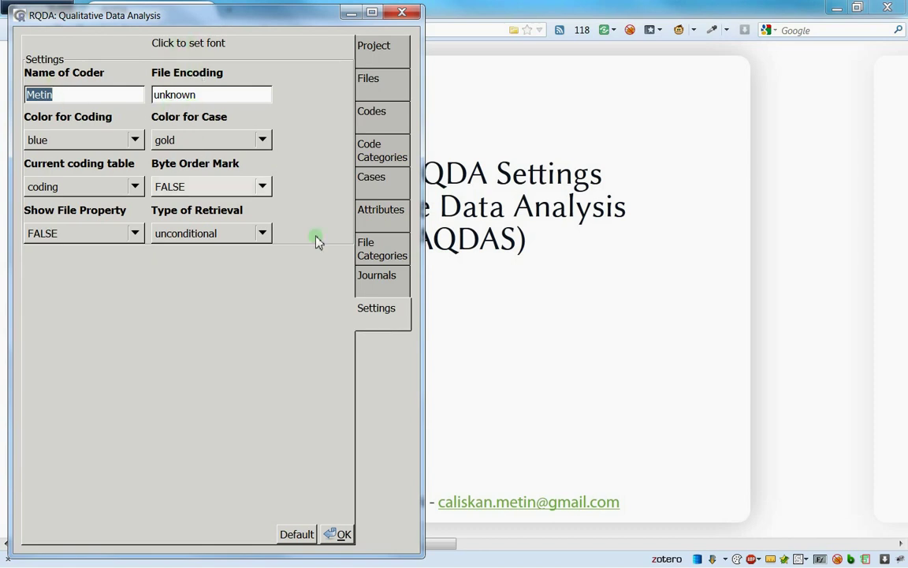
{"action": "left_click", "coordinate": [331, 534]}
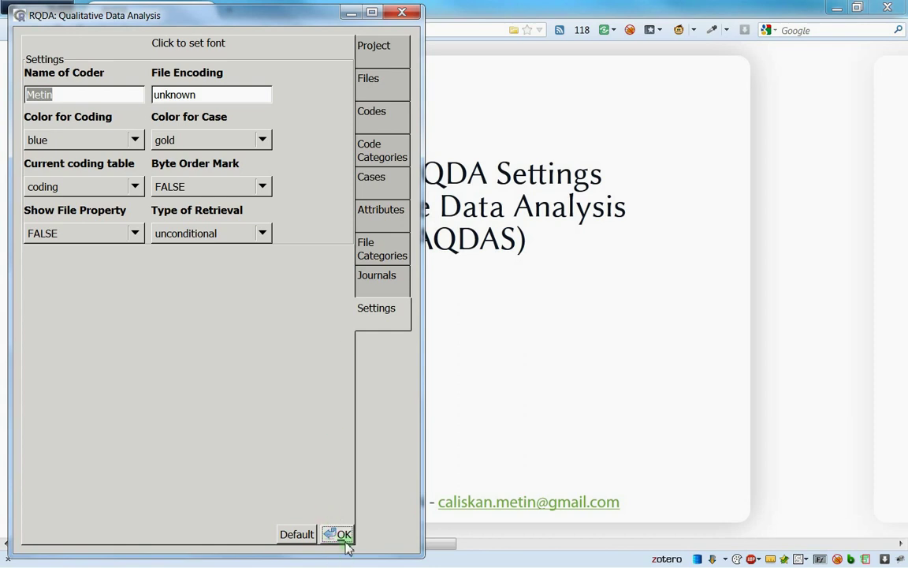
Reopen the interview file Int03_1_3_cariste, maximize it to examine the enlarged text, and close it.
{"action": "left_click", "coordinate": [400, 51]}
{"action": "left_click", "coordinate": [364, 86]}
{"action": "left_click", "coordinate": [241, 126]}
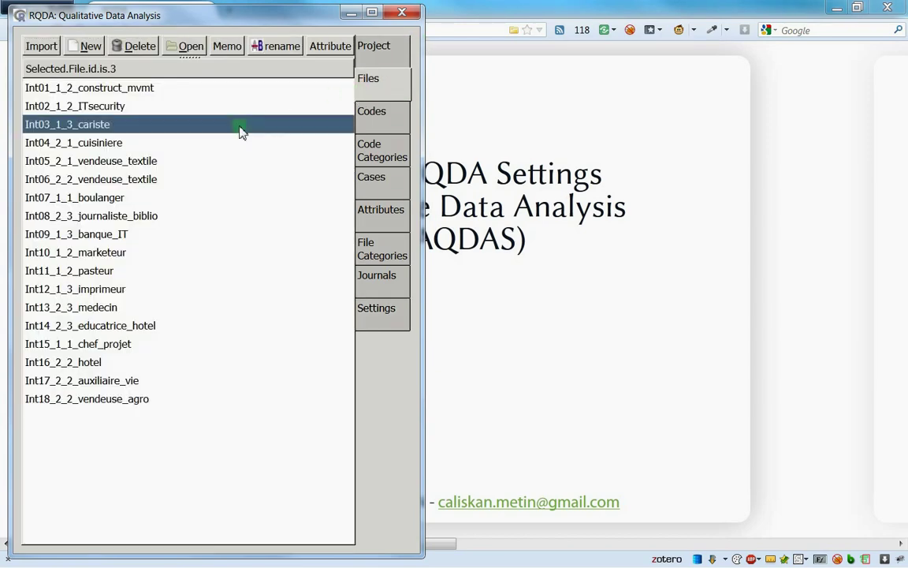
{"action": "double_click", "coordinate": [241, 126]}
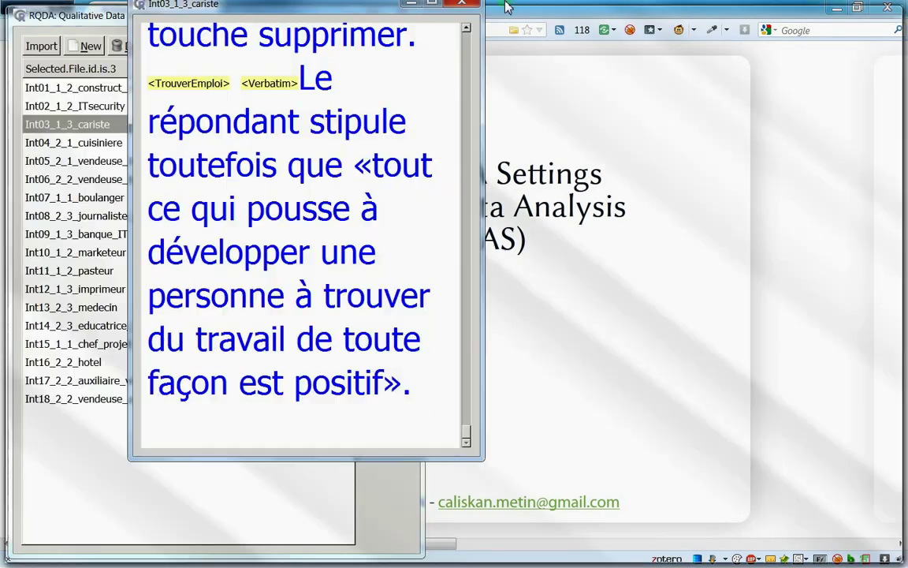
{"action": "left_click", "coordinate": [517, 57]}
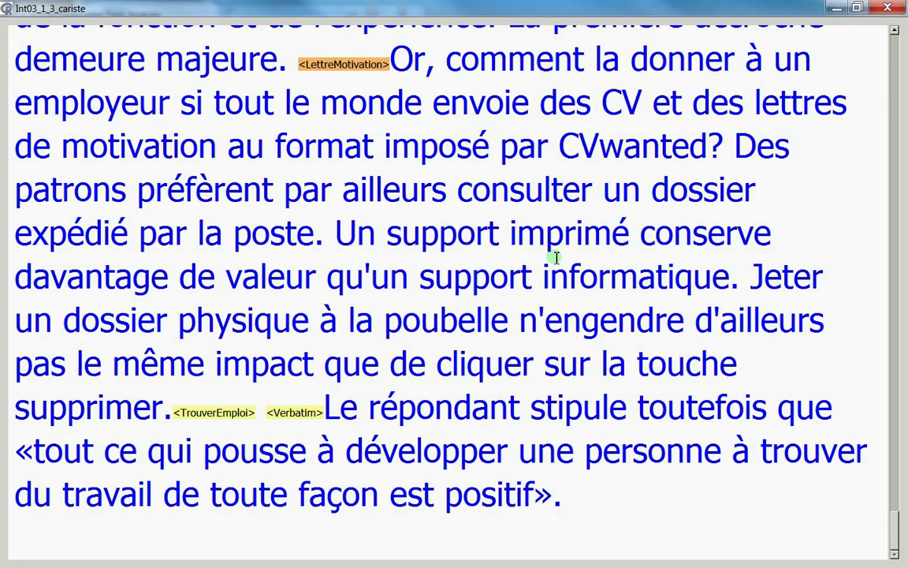
{"action": "scroll", "coordinate": [556, 257], "scroll_direction": "up", "scroll_amount": 20}
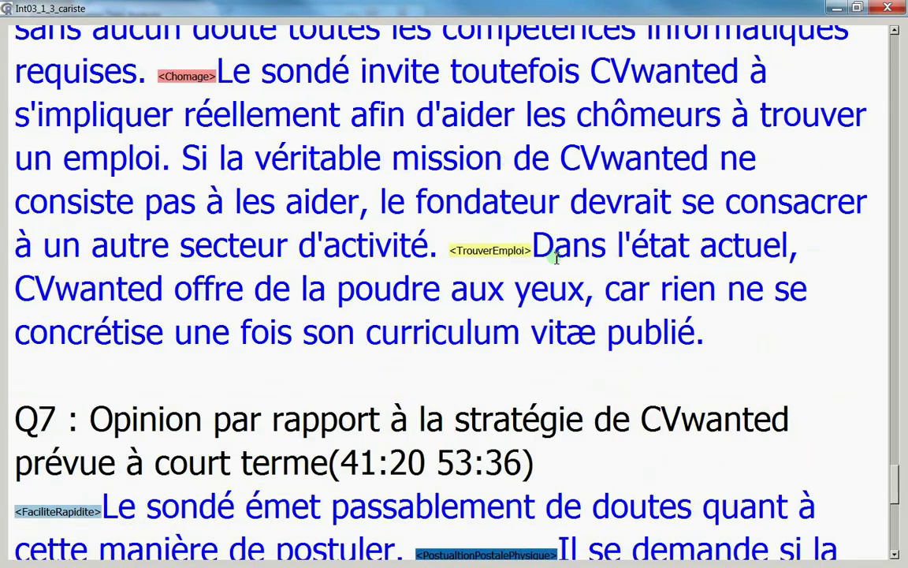
{"action": "scroll", "coordinate": [556, 257], "scroll_direction": "up", "scroll_amount": 5}
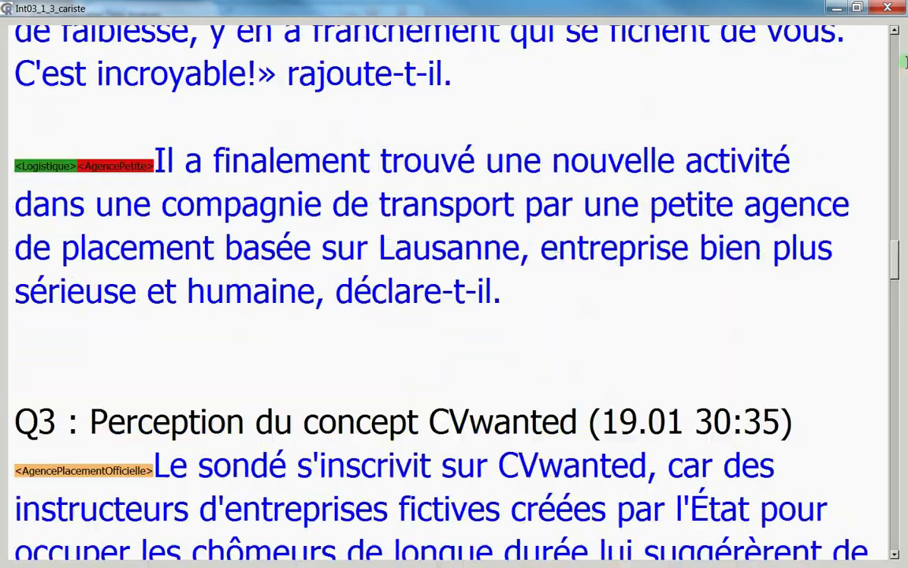
{"action": "left_click", "coordinate": [888, 7]}
Reduce the Sans Normal font size to 22 in the settings and apply the change.
{"action": "left_click", "coordinate": [402, 315]}
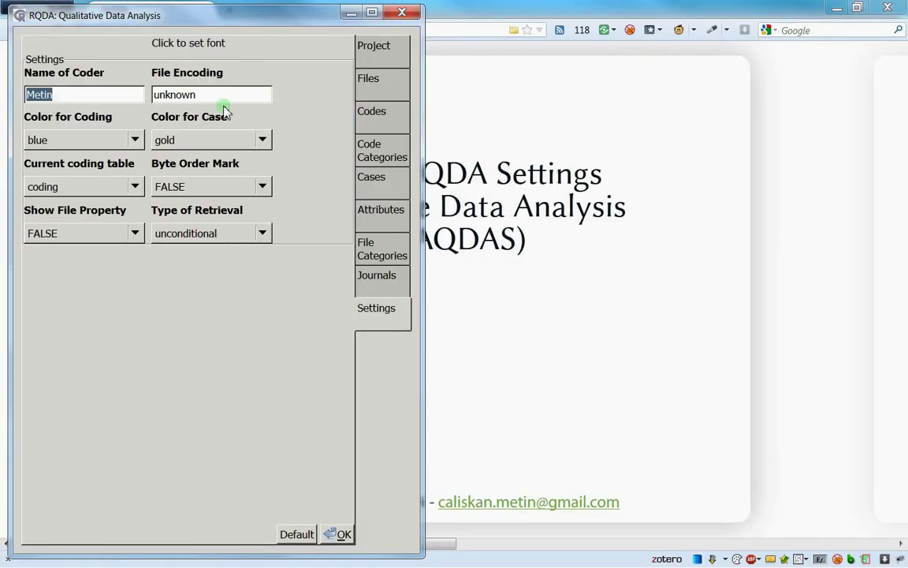
{"action": "left_click", "coordinate": [187, 43]}
{"action": "left_click", "coordinate": [277, 138]}
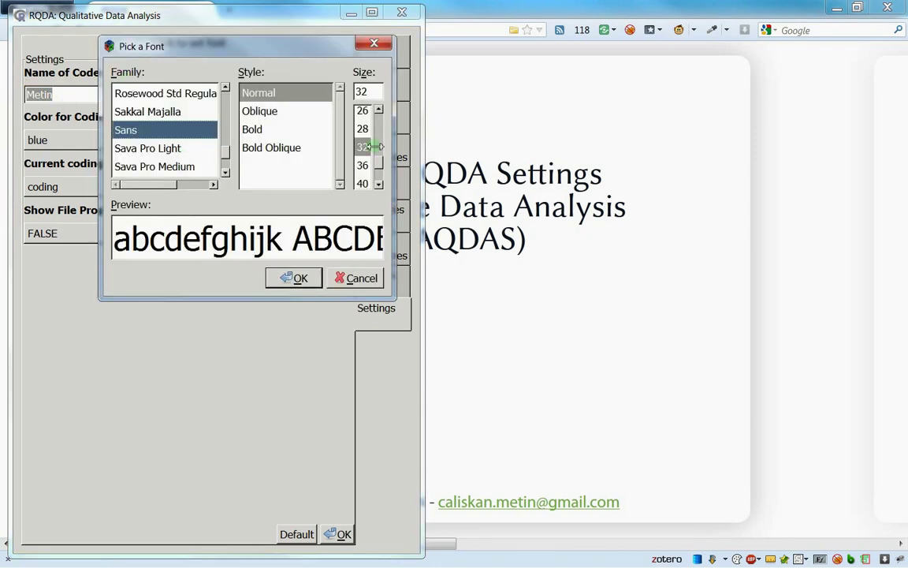
{"action": "left_click", "coordinate": [362, 111]}
{"action": "scroll", "coordinate": [364, 138], "scroll_direction": "up", "scroll_amount": 2}
{"action": "left_click", "coordinate": [362, 127]}
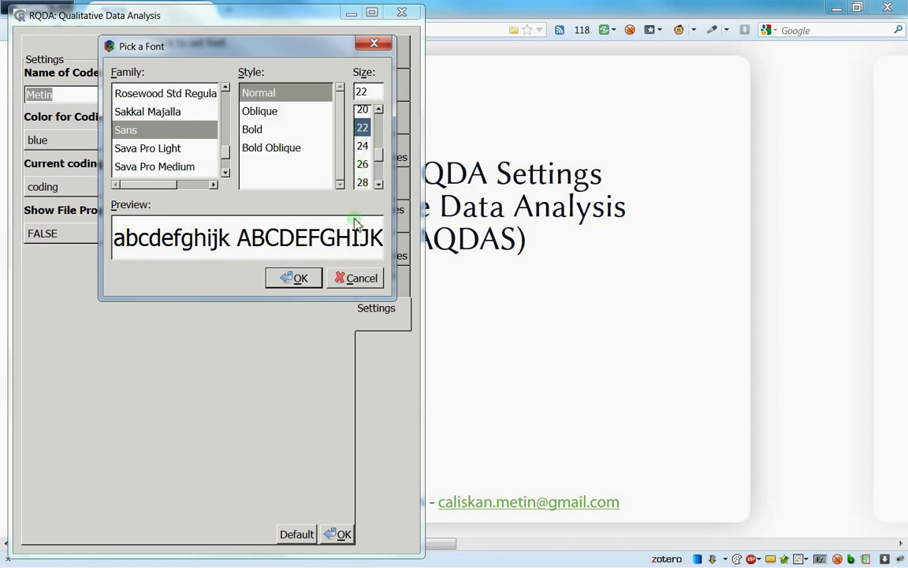
{"action": "left_click", "coordinate": [288, 280]}
{"action": "left_click", "coordinate": [211, 167]}
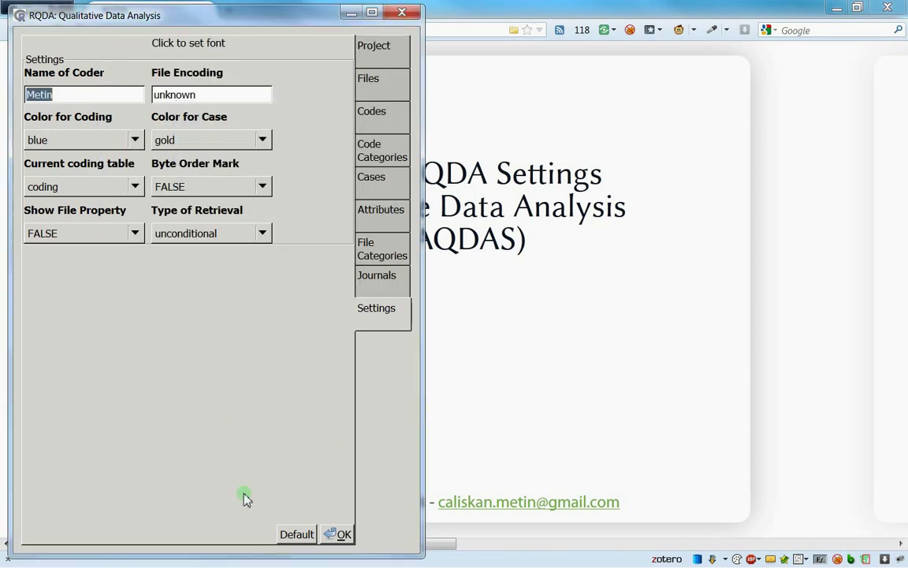
{"action": "left_click", "coordinate": [339, 534]}
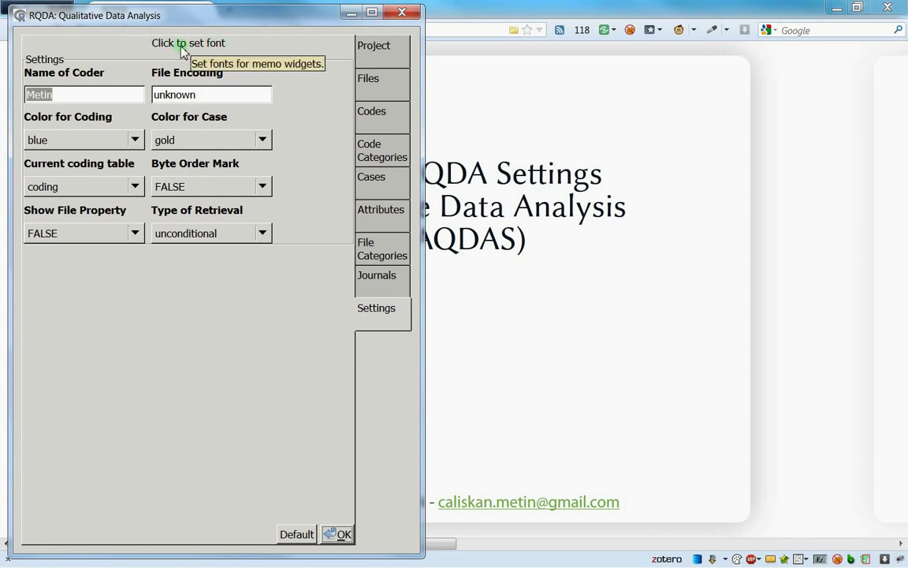
Clear the coder name in the settings, try other names, re-enter the coder's first name and apply the settings.
{"action": "left_click", "coordinate": [68, 92]}
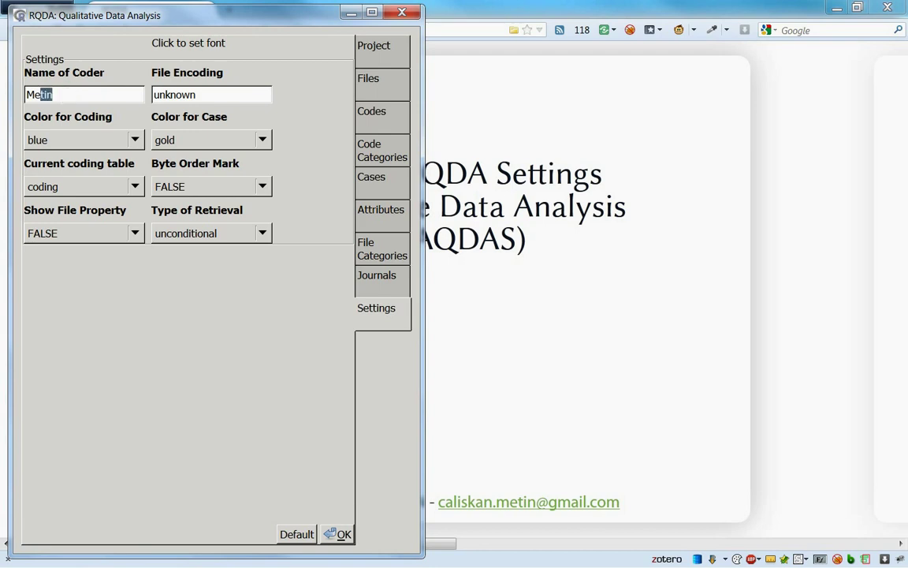
{"action": "left_click_drag", "start_coordinate": [81, 95], "coordinate": [25, 91]}
{"action": "type", "text": "M"}
{"action": "type", "text": "Nam"}
{"action": "key", "text": "BackSpace"}
{"action": "key", "text": "BackSpace"}
{"action": "key", "text": "BackSpace"}
{"action": "key", "text": "BackSpace"}
{"action": "key", "text": "BackSpace"}
{"action": "type", "text": "Fé"}
{"action": "key", "text": "BackSpace"}
{"action": "type", "text": "ré"}
{"action": "key", "text": "BackSpace"}
{"action": "key", "text": "BackSpace"}
{"action": "key", "text": "BackSpace"}
{"action": "key", "text": "BackSpace"}
{"action": "key", "text": "BackSpace"}
{"action": "key", "text": "BackSpace"}
{"action": "type", "text": "Metin"}
{"action": "left_click", "coordinate": [345, 536]}
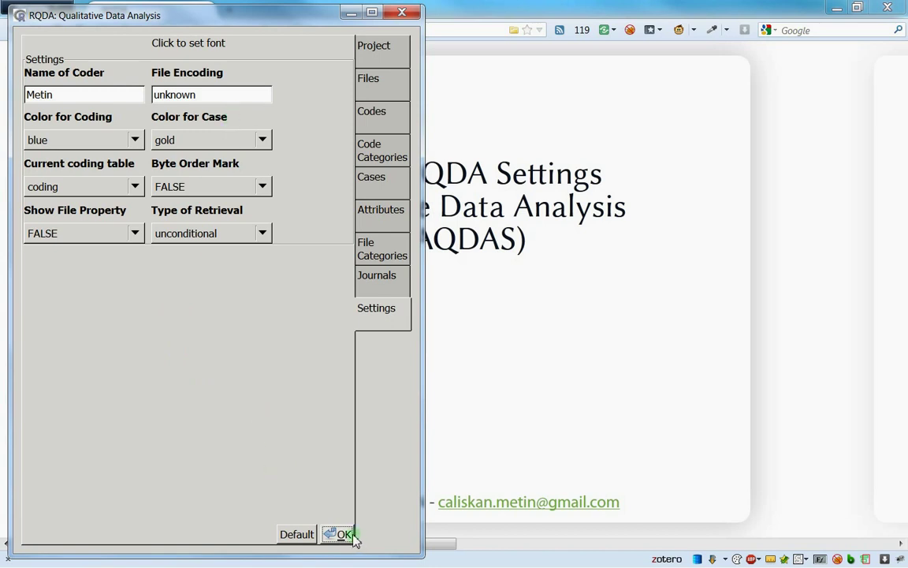
Apply the settings with the file encoding kept as unknown, and restore all settings to their default values.
{"action": "left_click", "coordinate": [197, 95]}
{"action": "left_click", "coordinate": [335, 536]}
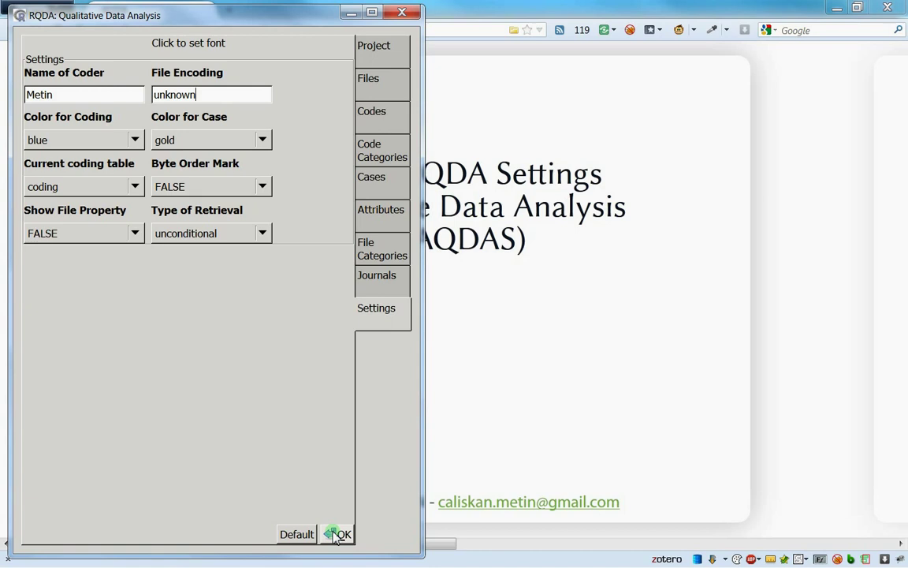
{"action": "left_click", "coordinate": [297, 535]}
{"action": "left_click", "coordinate": [297, 534]}
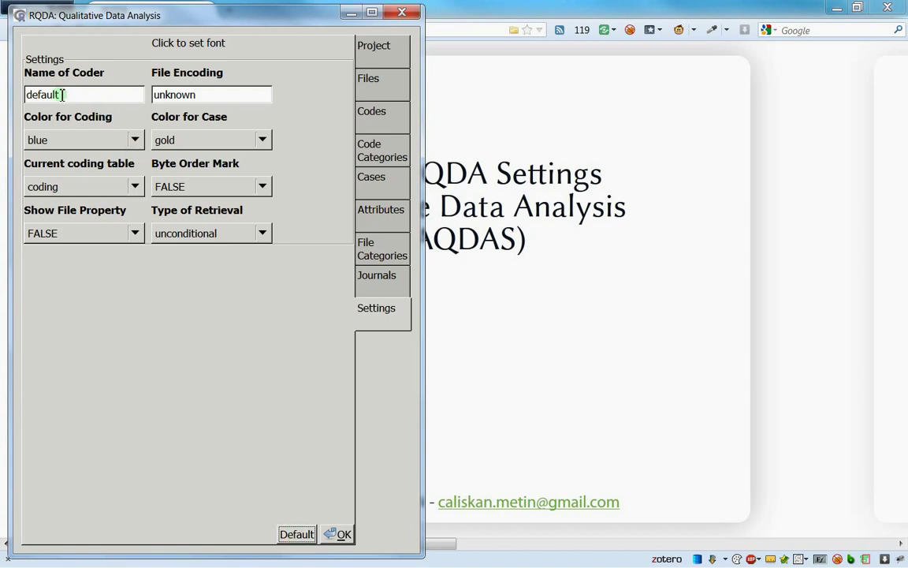
Open the display font setting and confirm Sans Normal at size 11.
{"action": "left_click", "coordinate": [172, 45]}
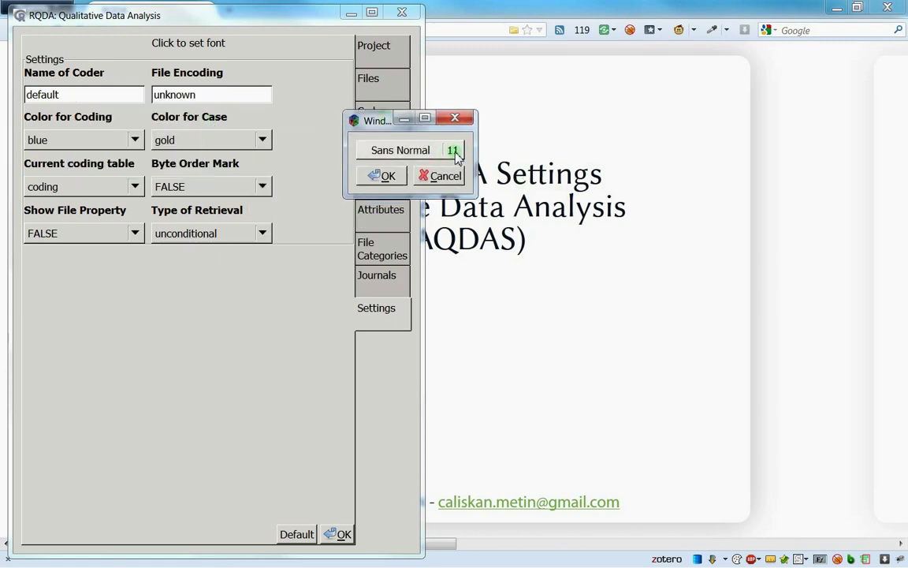
{"action": "left_click", "coordinate": [451, 155]}
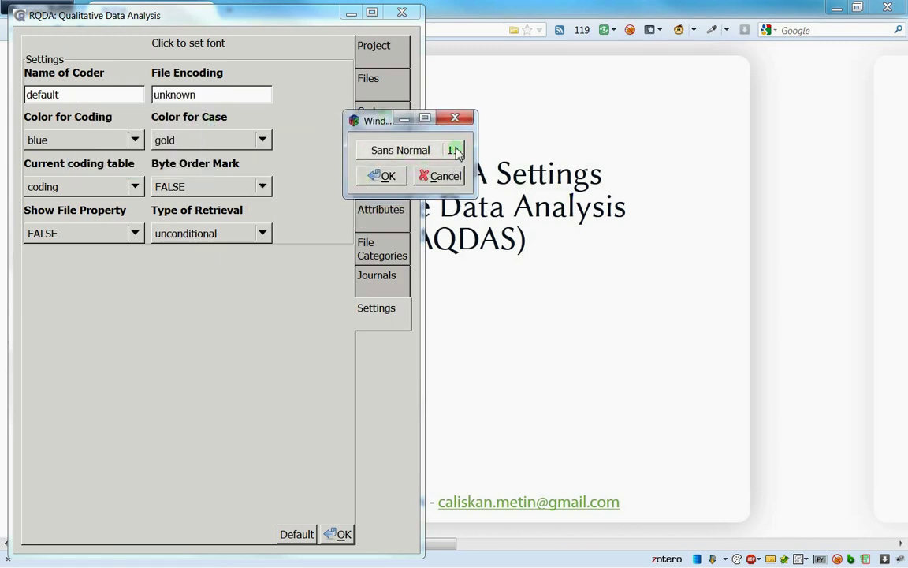
{"action": "left_click", "coordinate": [385, 178]}
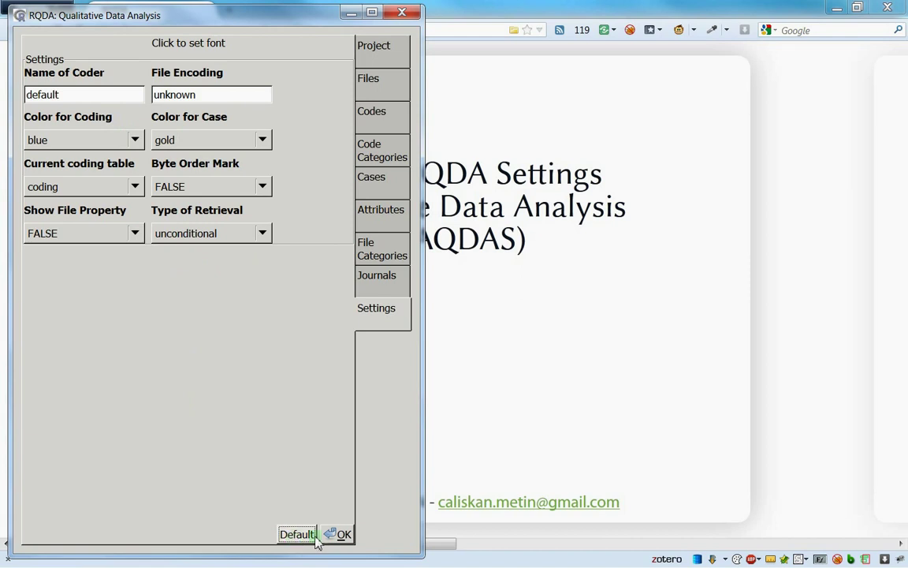
Replace the default coder name with the coder's first name and apply the settings.
{"action": "left_click_drag", "start_coordinate": [41, 95], "coordinate": [60, 95]}
{"action": "key", "text": "BackSpace"}
{"action": "key", "text": "BackSpace"}
{"action": "type", "text": "Metin"}
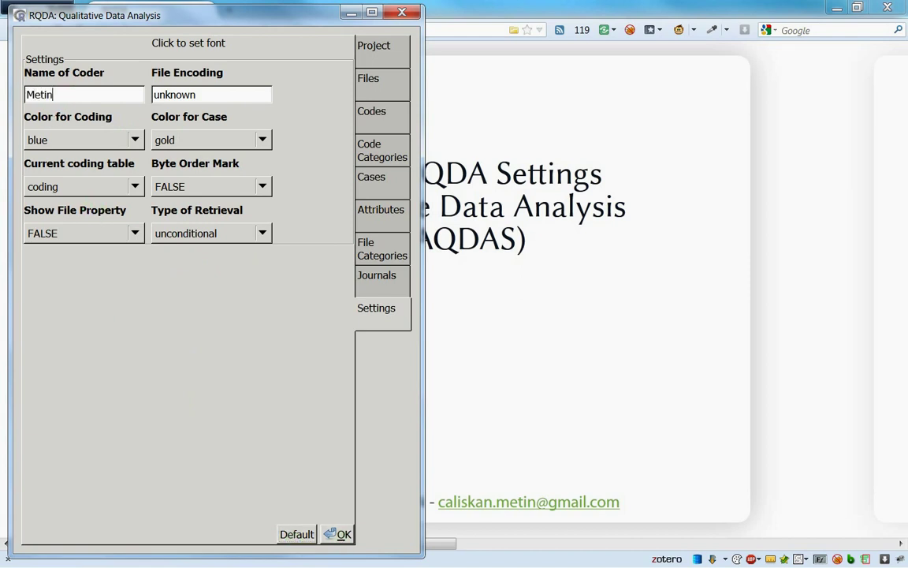
{"action": "left_click", "coordinate": [344, 536]}
Set the file encoding to UTF-8 and apply the settings.
{"action": "left_click_drag", "start_coordinate": [209, 93], "coordinate": [71, 93]}
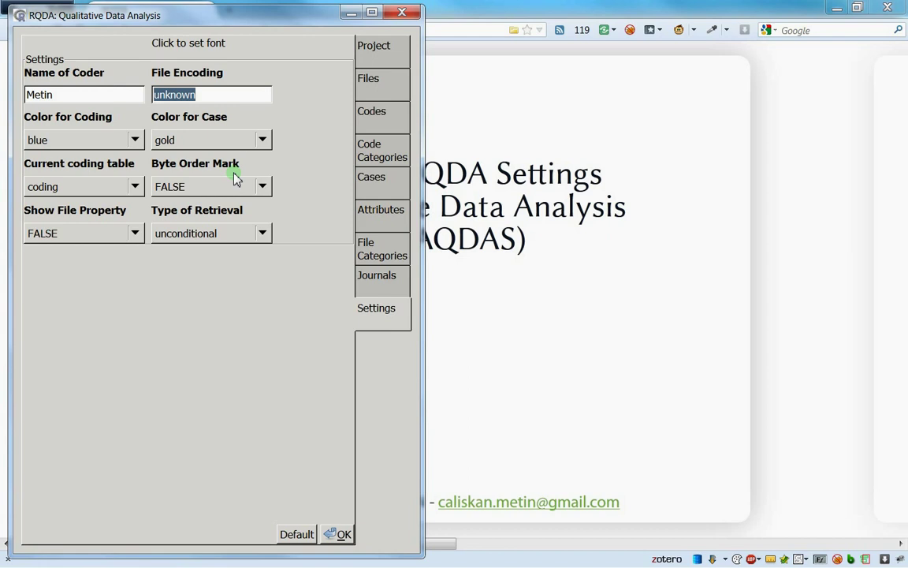
{"action": "type", "text": "UTF-8"}
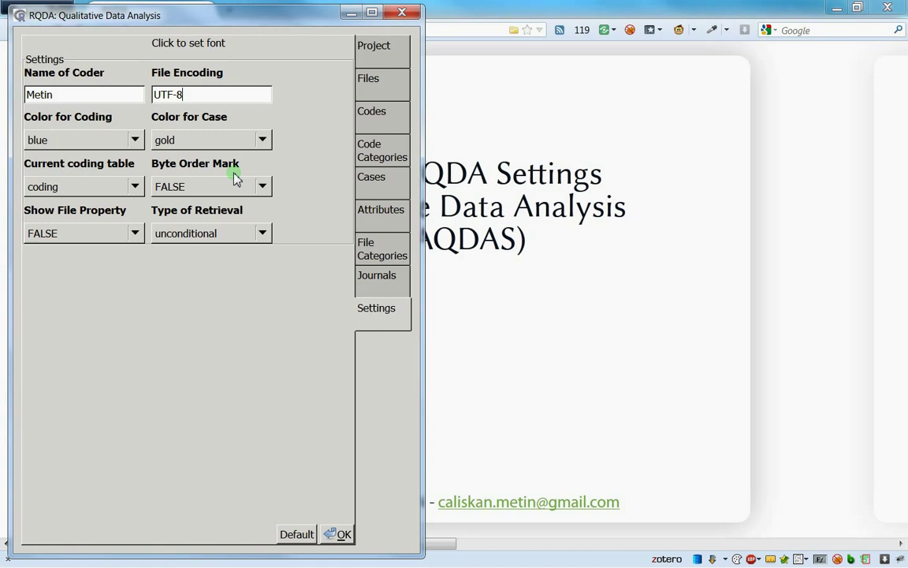
{"action": "left_click", "coordinate": [340, 534]}
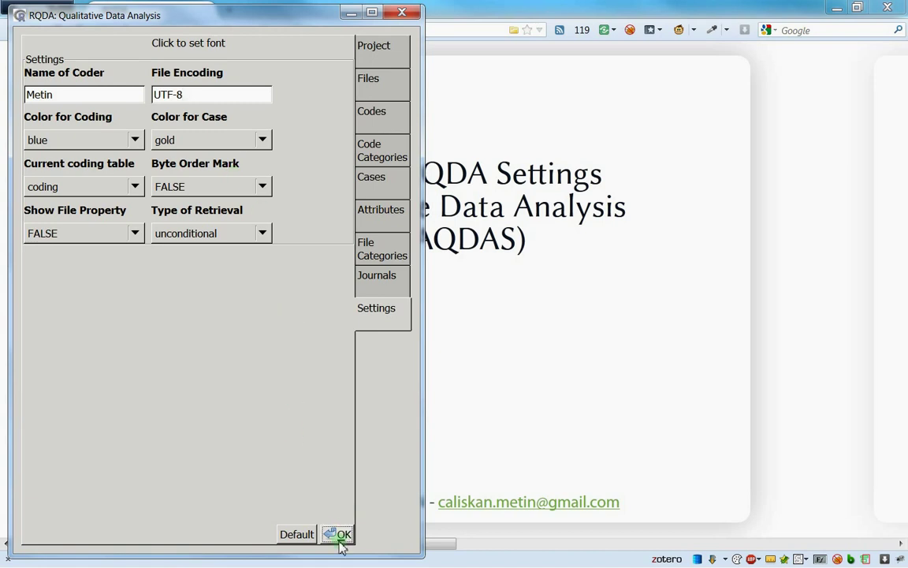
{"action": "left_click", "coordinate": [196, 96]}
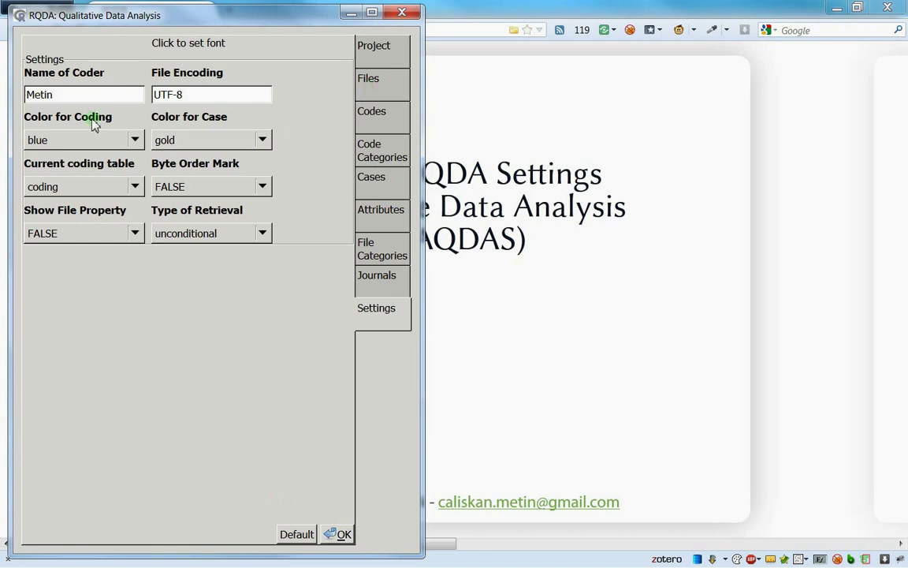
Open the interview file Int03_1_3_cariste, examine the color of its coded passages down to the end, and dismiss its window.
{"action": "left_click", "coordinate": [367, 77]}
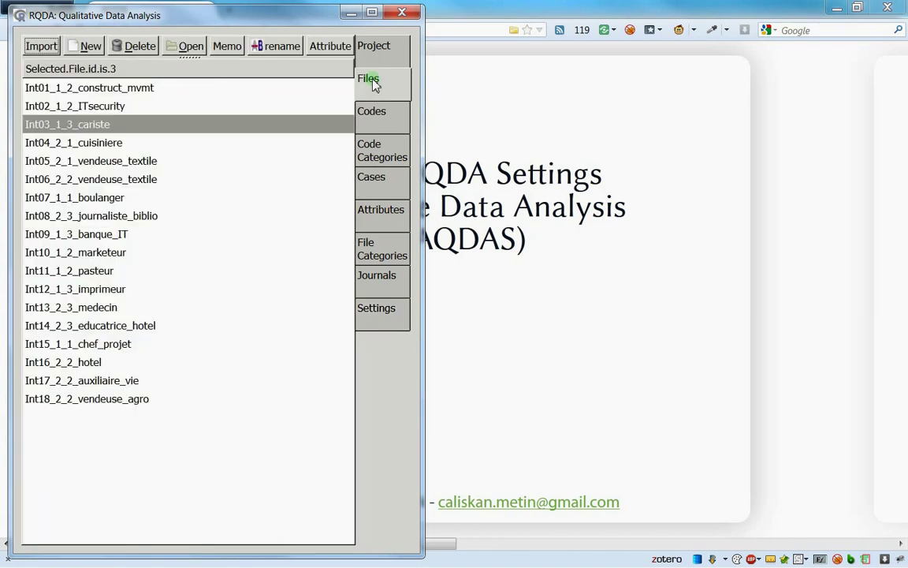
{"action": "double_click", "coordinate": [156, 128]}
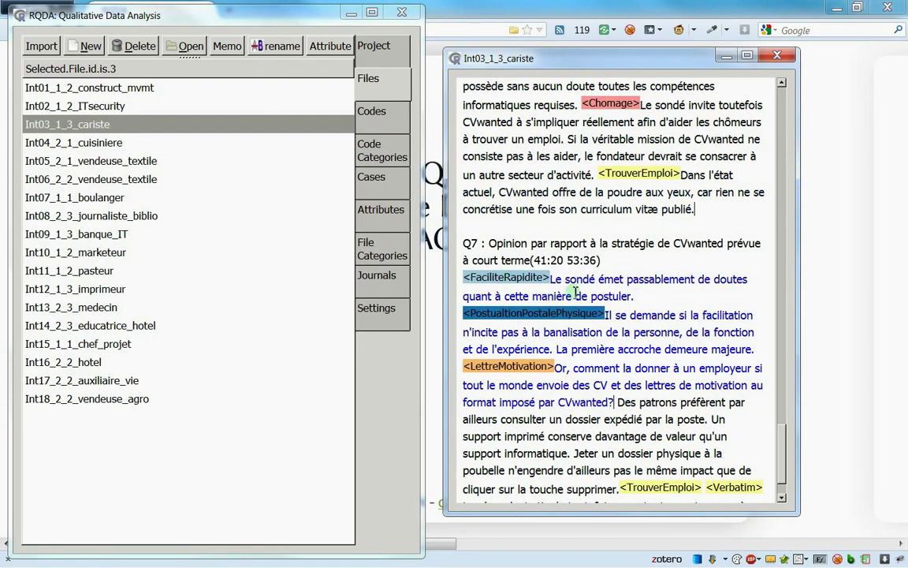
{"action": "scroll", "coordinate": [590, 280], "scroll_direction": "down", "scroll_amount": 2}
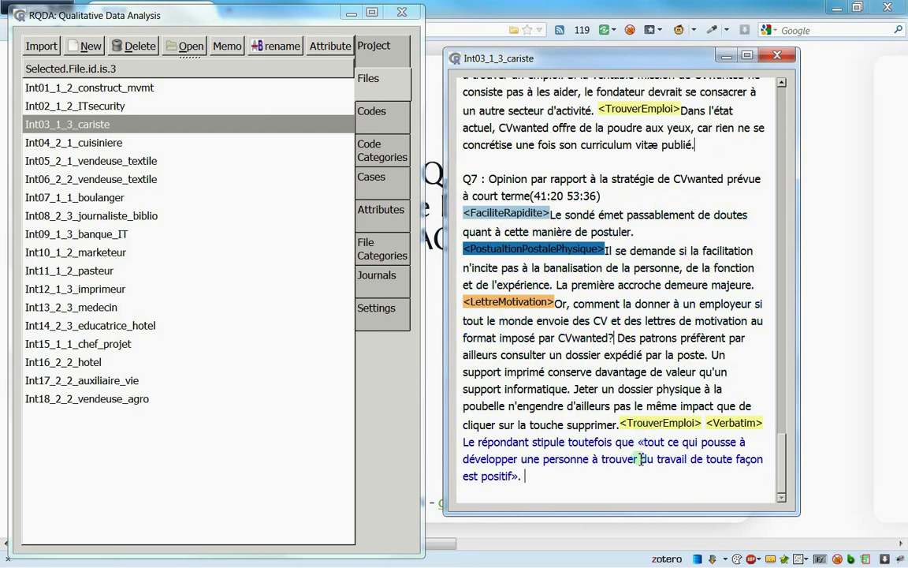
{"action": "left_click", "coordinate": [725, 55]}
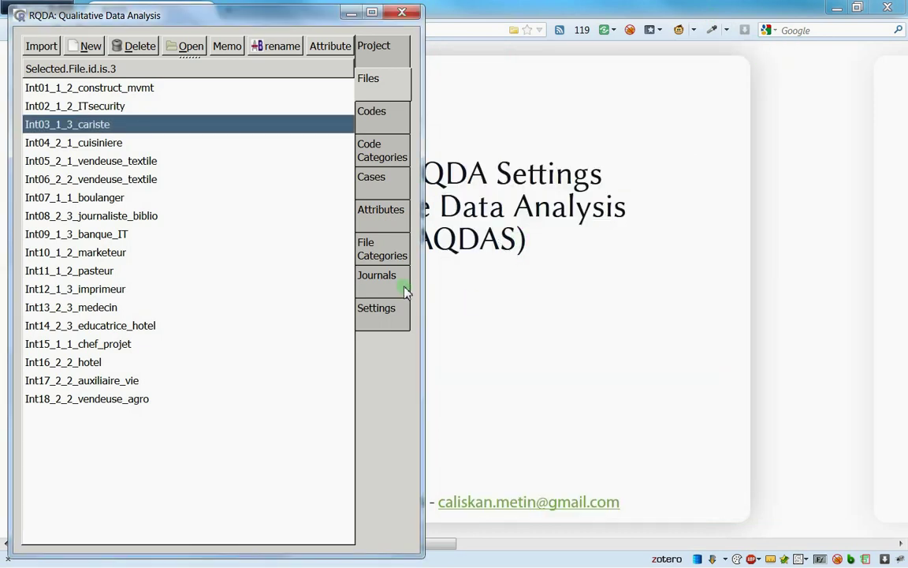
Set the color for coding to chocolate4 in the settings and apply the change.
{"action": "left_click", "coordinate": [402, 315]}
{"action": "left_click", "coordinate": [116, 140]}
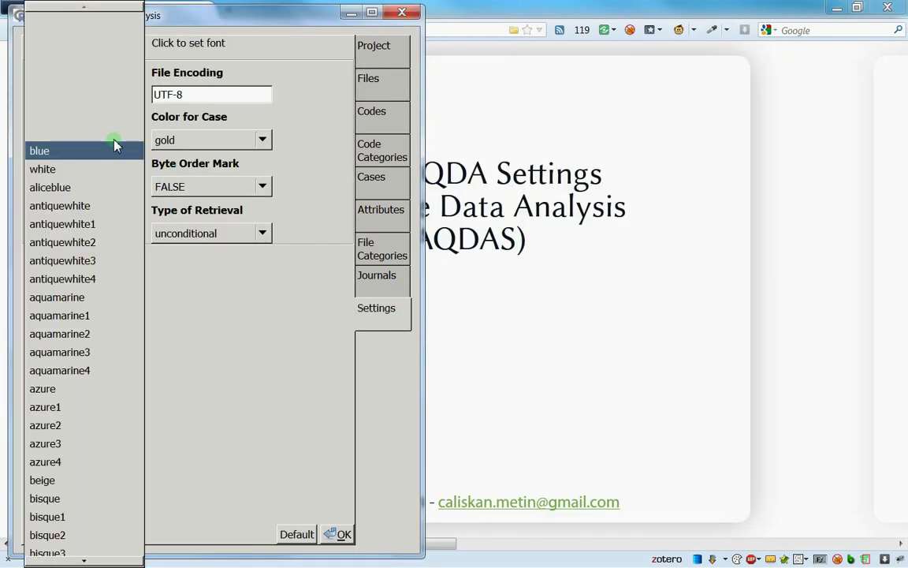
{"action": "scroll", "coordinate": [91, 244], "scroll_direction": "down", "scroll_amount": 5}
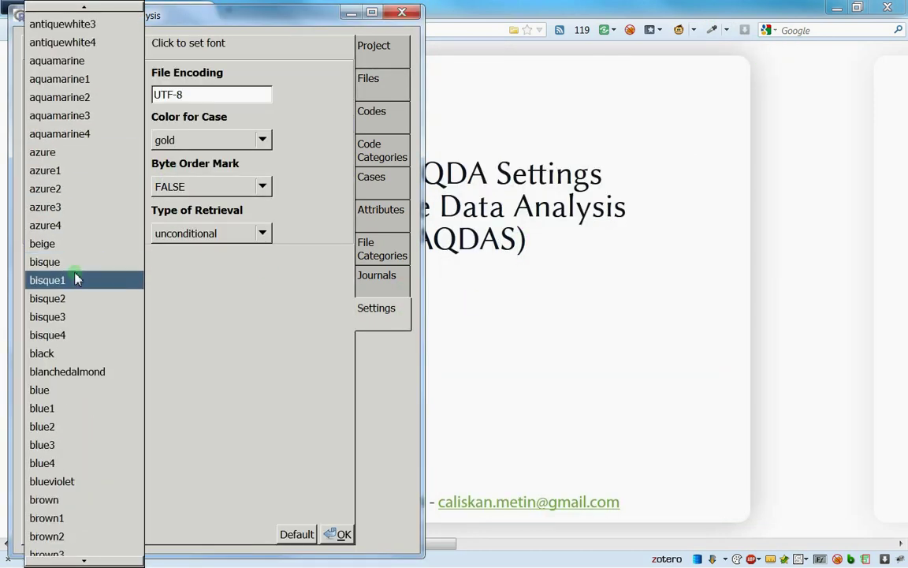
{"action": "scroll", "coordinate": [94, 291], "scroll_direction": "down", "scroll_amount": 7}
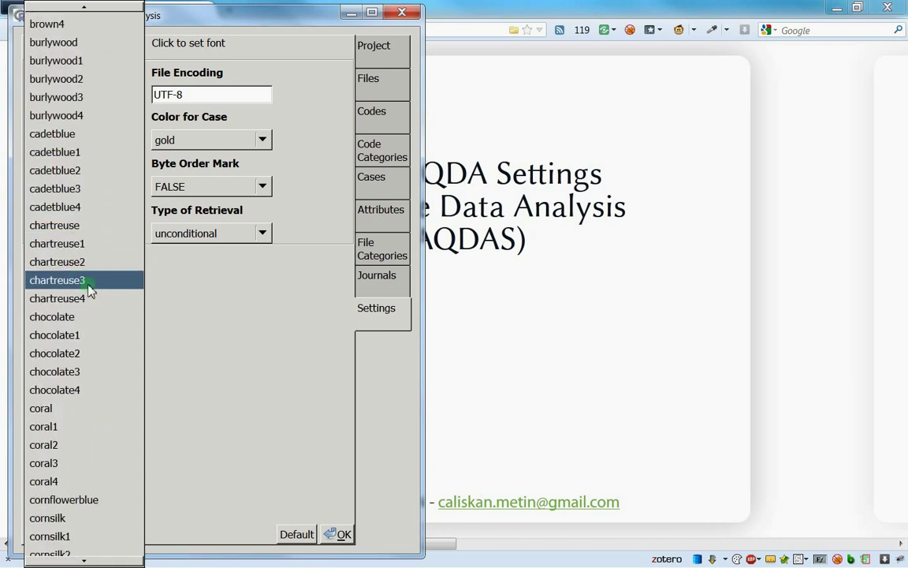
{"action": "left_click", "coordinate": [69, 390]}
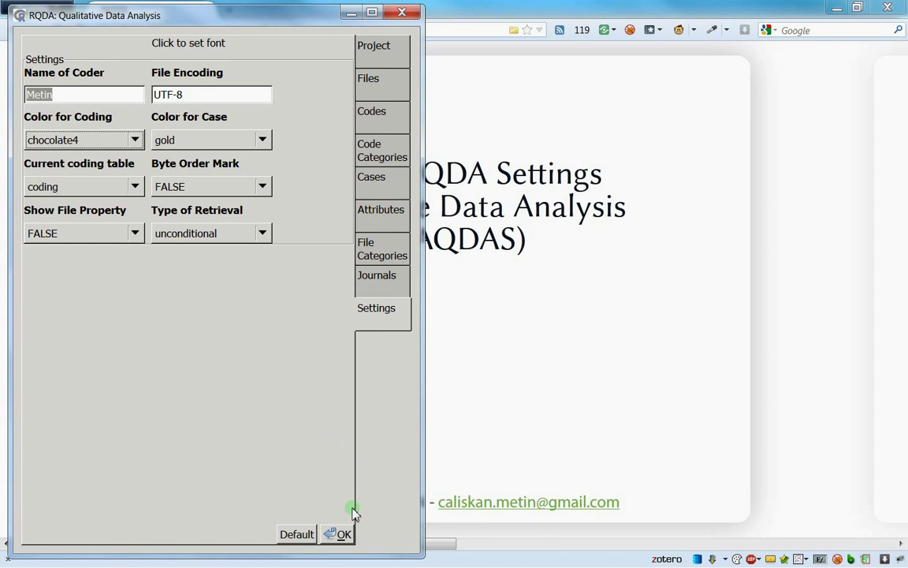
{"action": "left_click", "coordinate": [344, 535]}
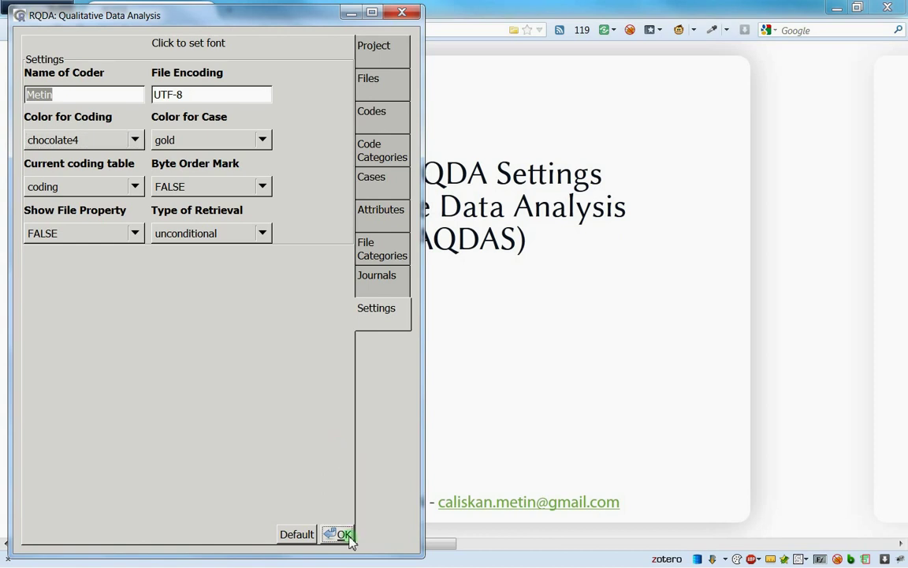
Reopen Int03_1_3_cariste, highlight the LettreMotivation passage to examine the new coding color, and close the file.
{"action": "left_click", "coordinate": [392, 85]}
{"action": "double_click", "coordinate": [93, 124]}
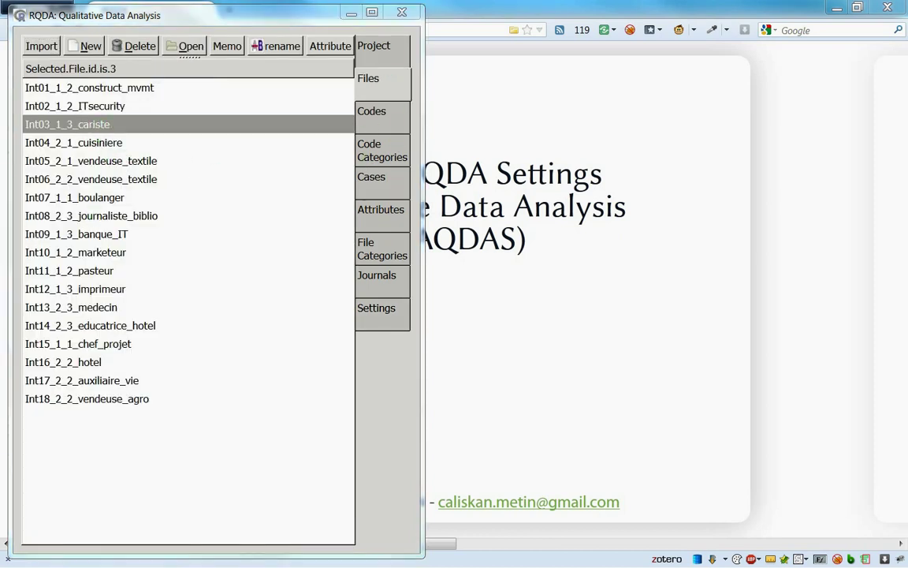
{"action": "left_click_drag", "start_coordinate": [298, 145], "coordinate": [495, 52]}
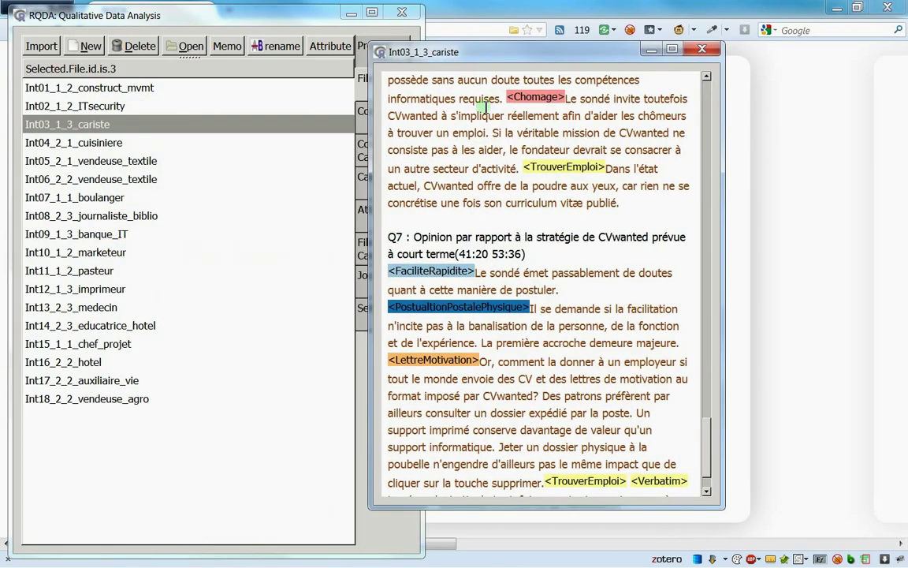
{"action": "left_click", "coordinate": [405, 360]}
{"action": "scroll", "coordinate": [517, 229], "scroll_direction": "down", "scroll_amount": 2}
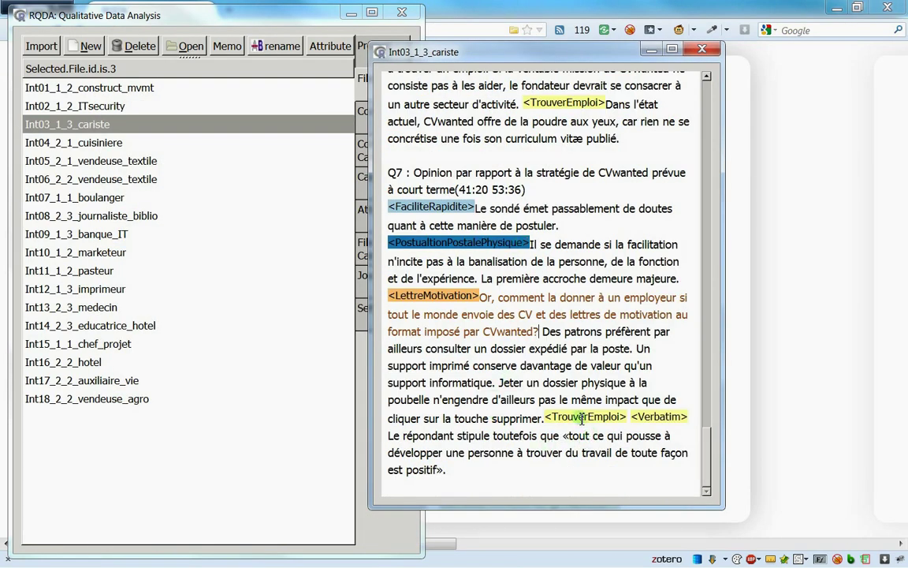
{"action": "left_click", "coordinate": [471, 437]}
{"action": "left_click", "coordinate": [702, 49]}
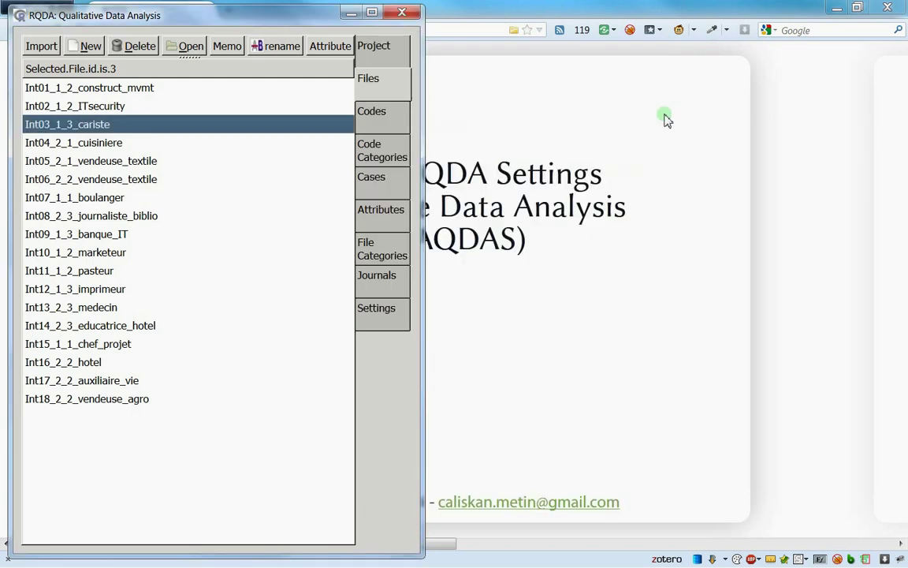
View the project's list of cases and return to the settings.
{"action": "left_click", "coordinate": [398, 281]}
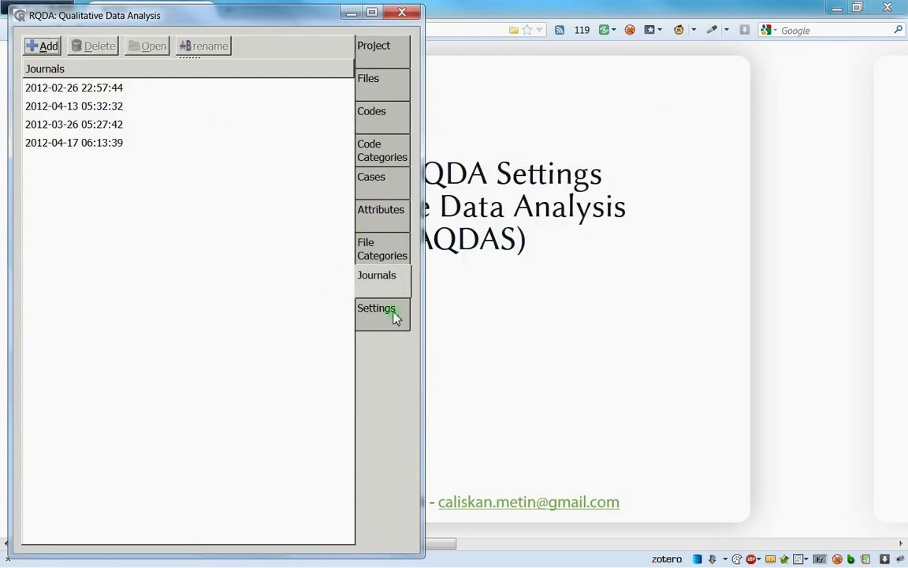
{"action": "left_click", "coordinate": [388, 309]}
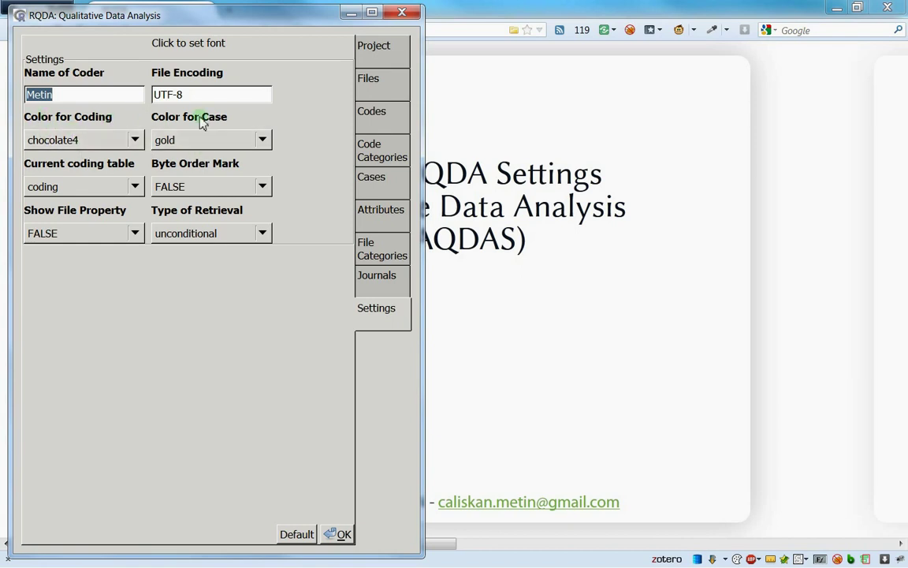
{"action": "left_click", "coordinate": [371, 180]}
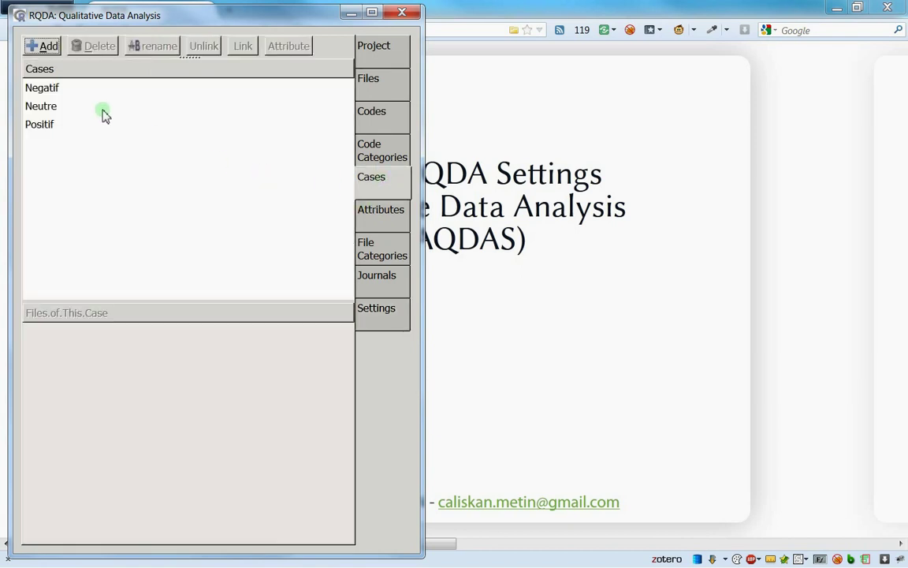
{"action": "left_click", "coordinate": [361, 314]}
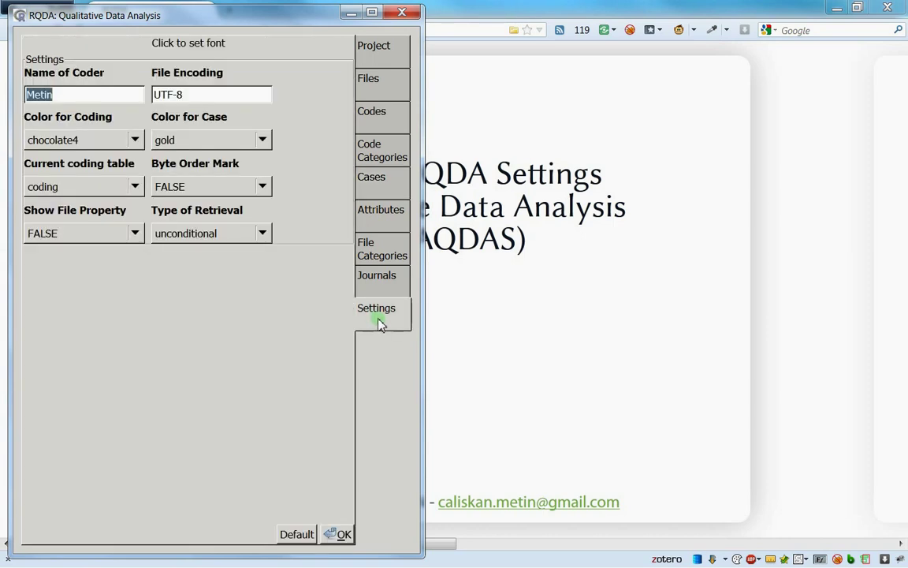
Keep gold as the color for cases and apply the settings.
{"action": "left_click", "coordinate": [182, 143]}
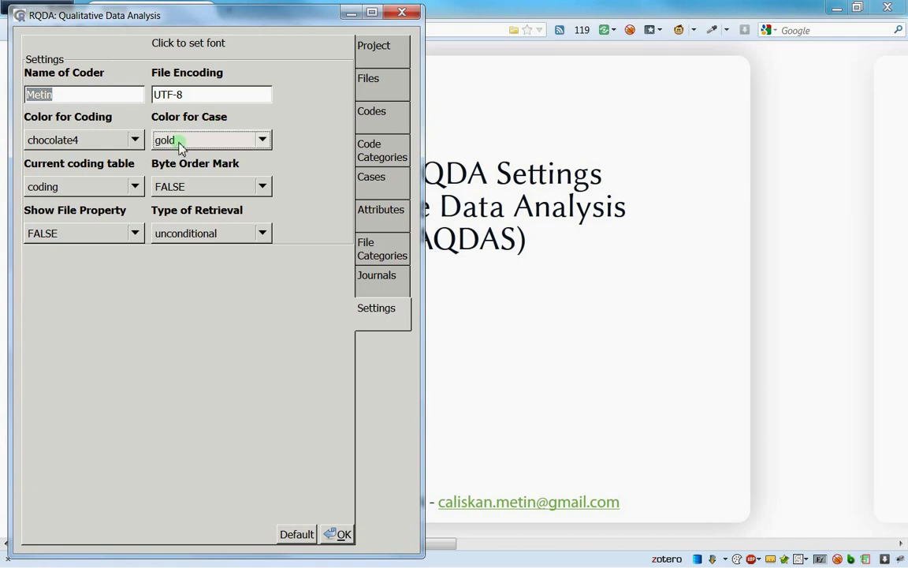
{"action": "left_click", "coordinate": [195, 146]}
{"action": "left_click", "coordinate": [341, 534]}
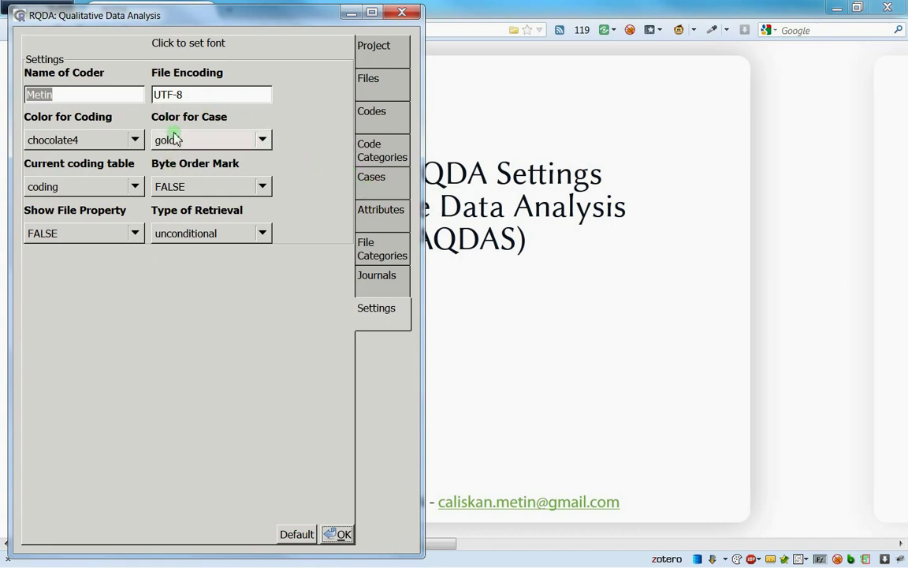
Check the options for the current coding table, look through the whole codes list, and return to the settings.
{"action": "left_click", "coordinate": [90, 193]}
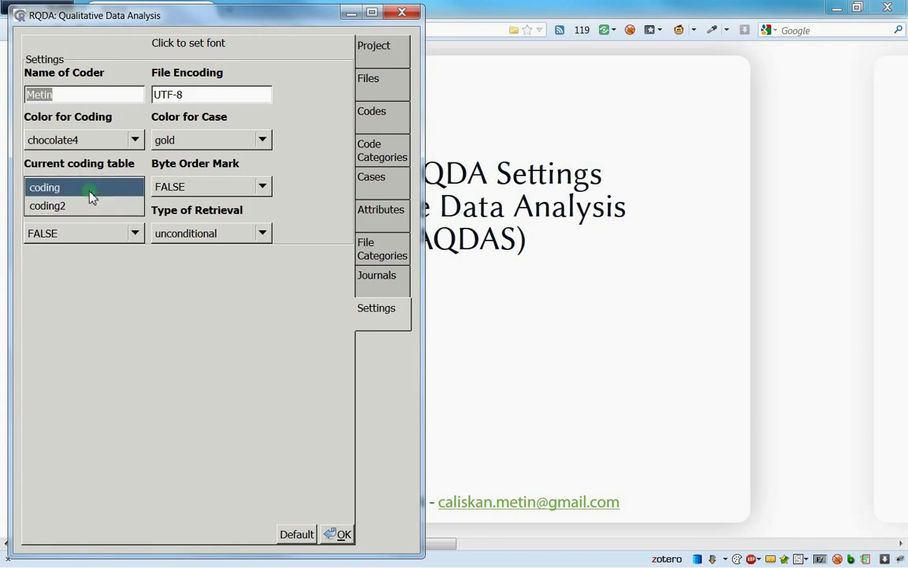
{"action": "left_click", "coordinate": [89, 189]}
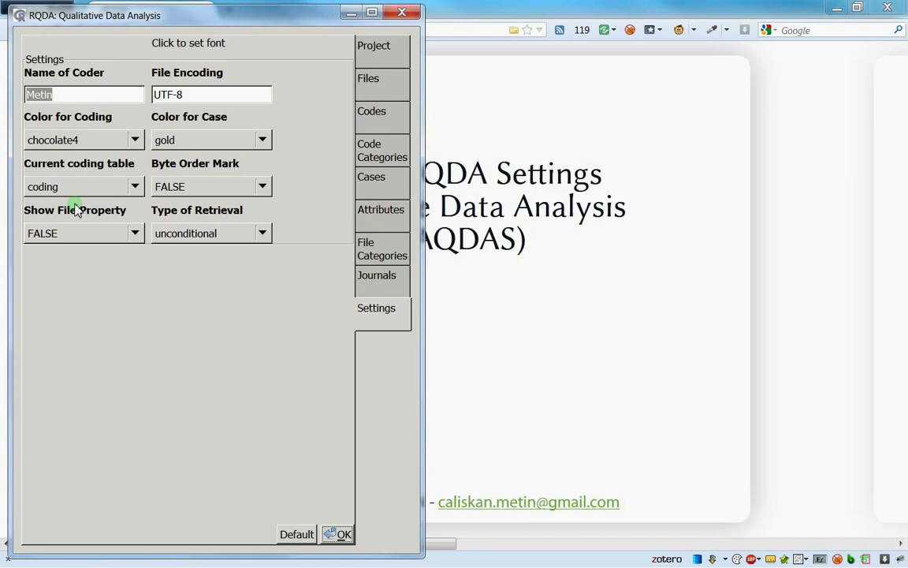
{"action": "left_click", "coordinate": [372, 111]}
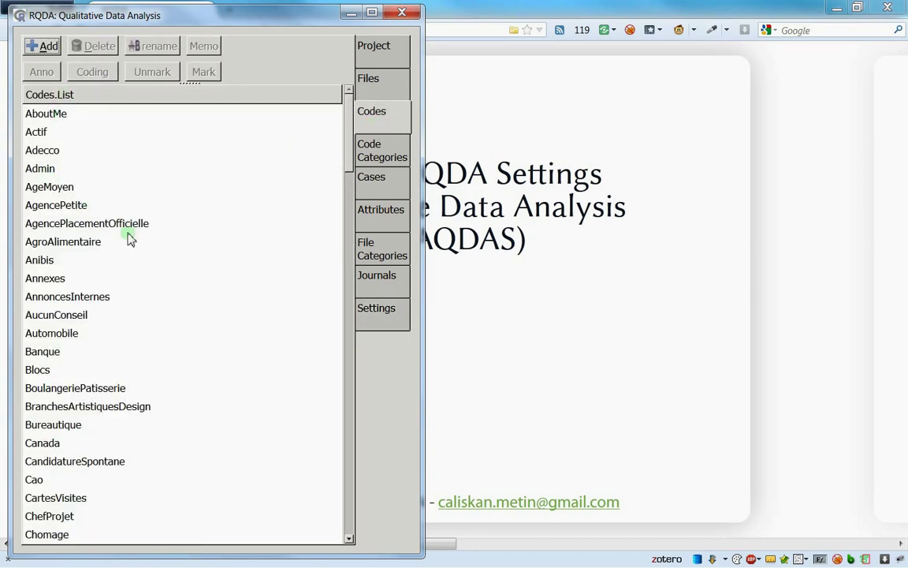
{"action": "scroll", "coordinate": [111, 371], "scroll_direction": "down", "scroll_amount": 20}
{"action": "scroll", "coordinate": [112, 371], "scroll_direction": "up", "scroll_amount": 20}
{"action": "left_click", "coordinate": [376, 318]}
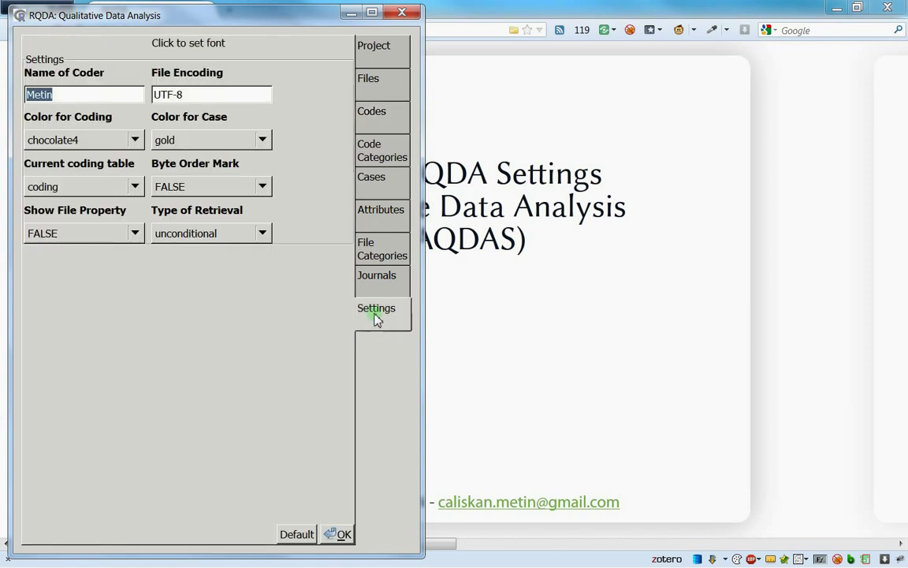
Compare the coding and coding2 options, keep coding as the current coding table, and apply the settings.
{"action": "left_click", "coordinate": [83, 189]}
{"action": "left_click", "coordinate": [75, 187]}
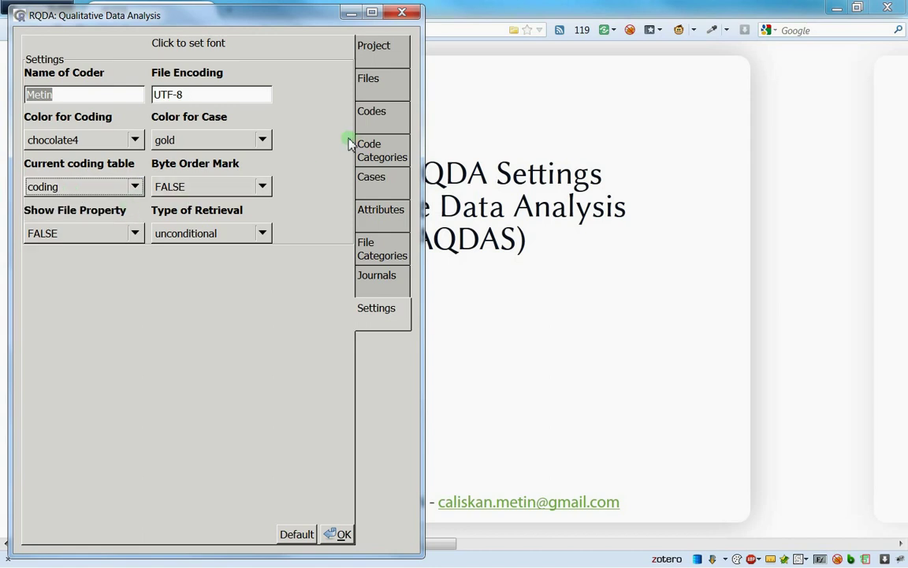
{"action": "left_click", "coordinate": [67, 187]}
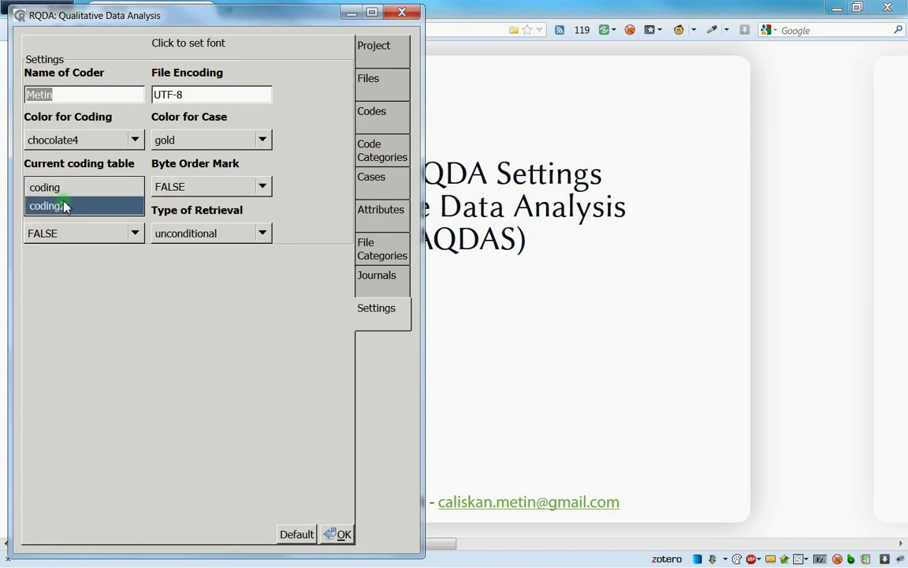
{"action": "left_click", "coordinate": [77, 196]}
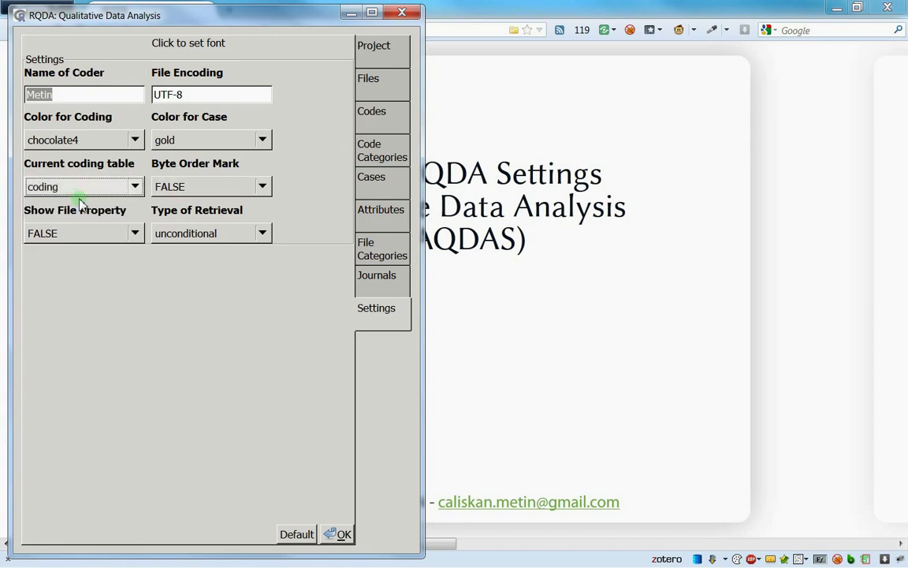
{"action": "left_click", "coordinate": [344, 535]}
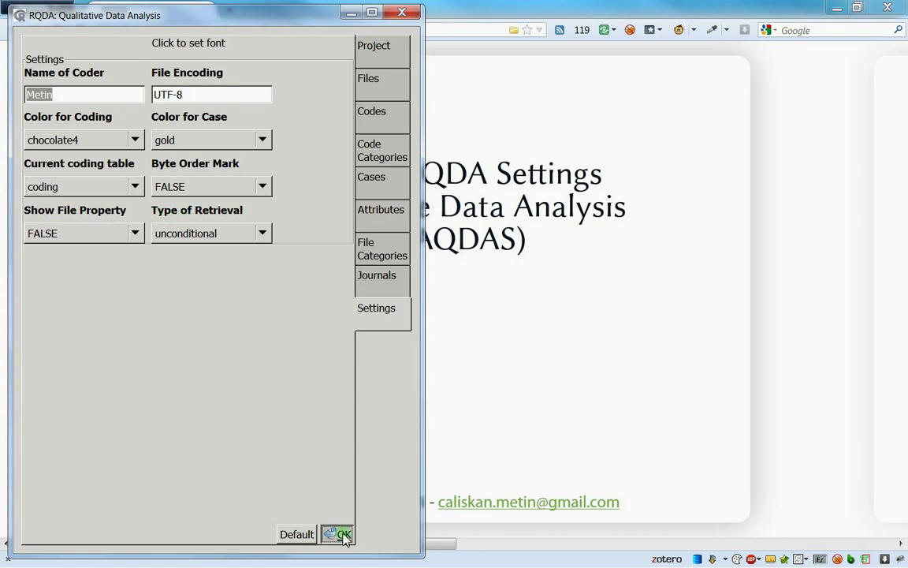
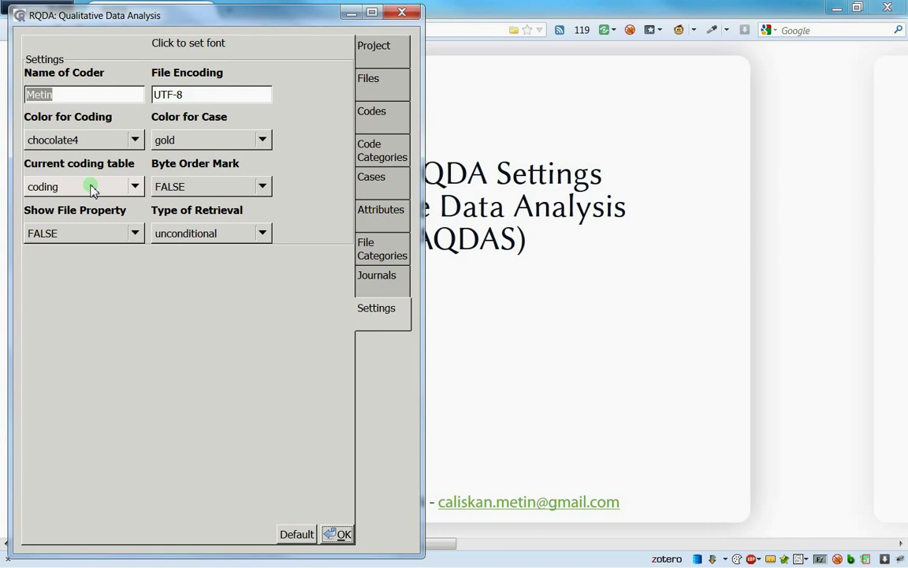
Review the available options for the current coding table again, leave coding selected, and apply the settings.
{"action": "left_click", "coordinate": [91, 189]}
{"action": "left_click", "coordinate": [86, 184]}
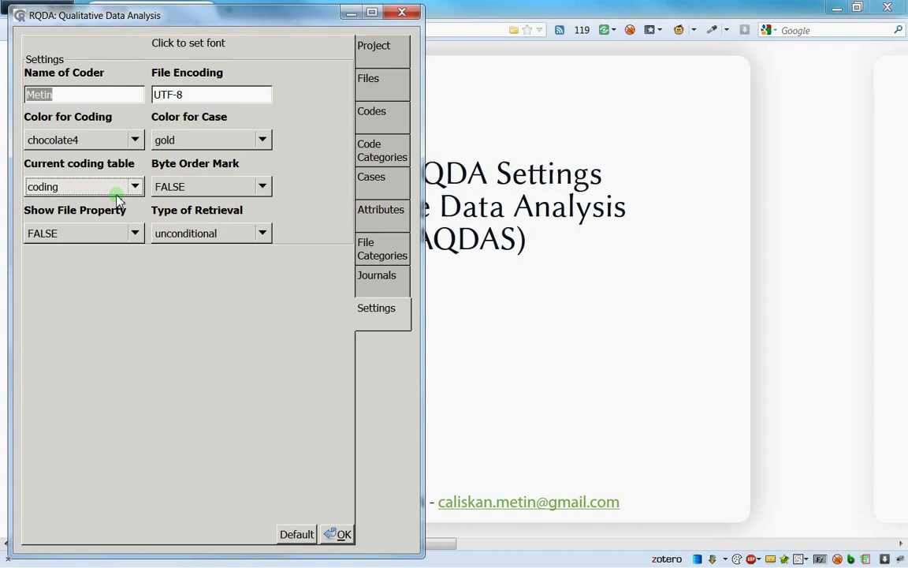
{"action": "left_click", "coordinate": [116, 193]}
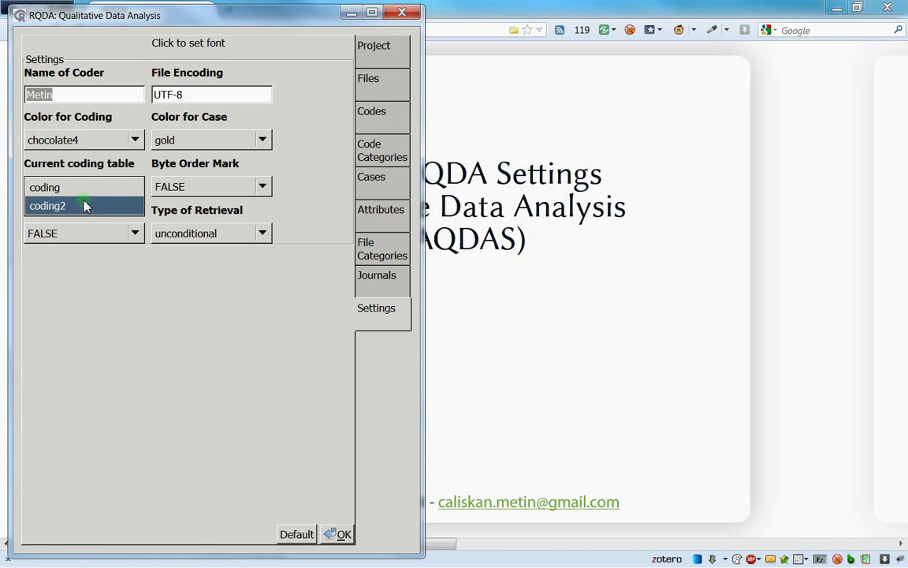
{"action": "left_click", "coordinate": [72, 187]}
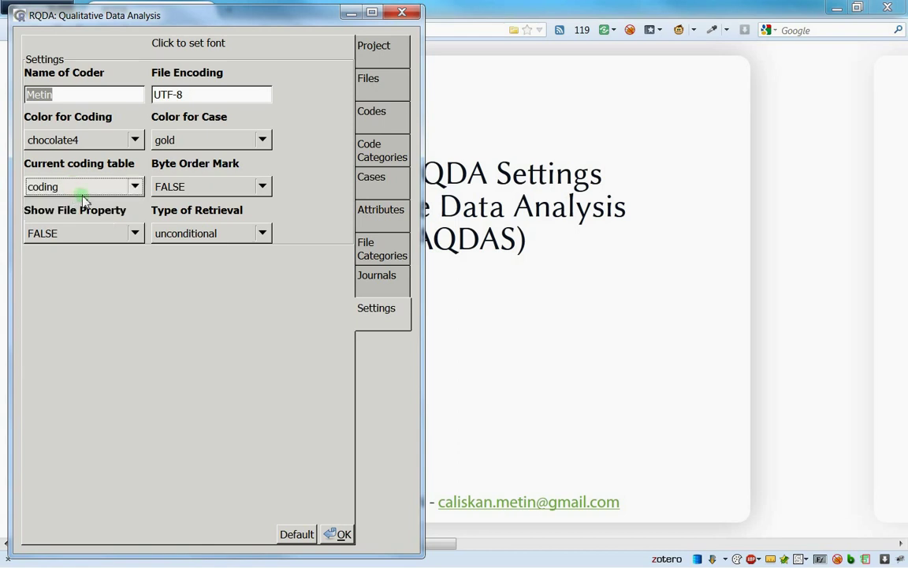
{"action": "left_click", "coordinate": [35, 183]}
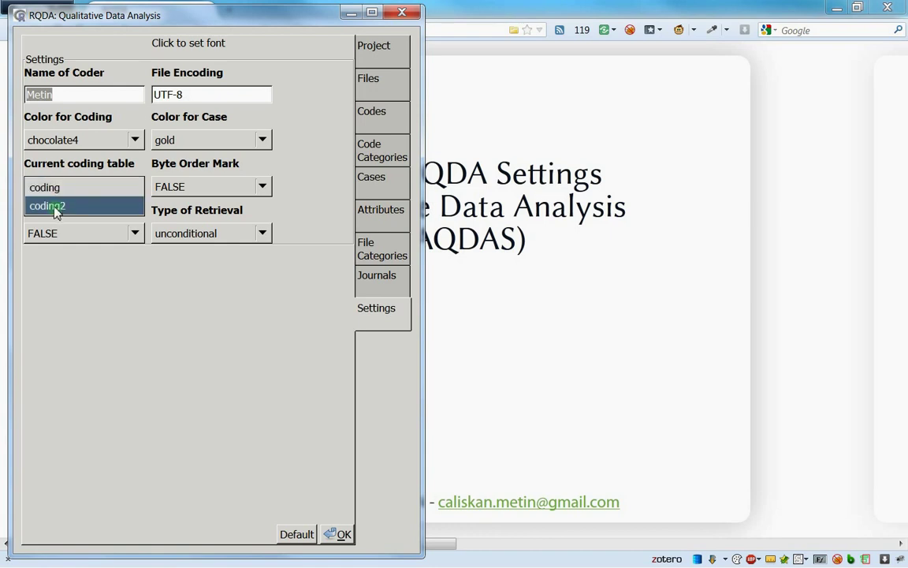
{"action": "left_click", "coordinate": [54, 187]}
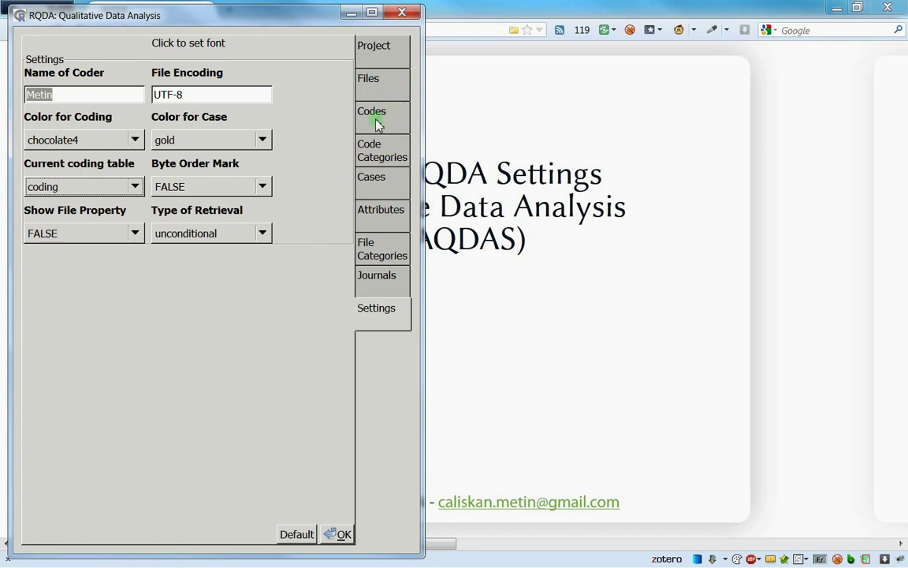
{"action": "left_click", "coordinate": [101, 194]}
{"action": "left_click", "coordinate": [103, 190]}
{"action": "left_click", "coordinate": [343, 540]}
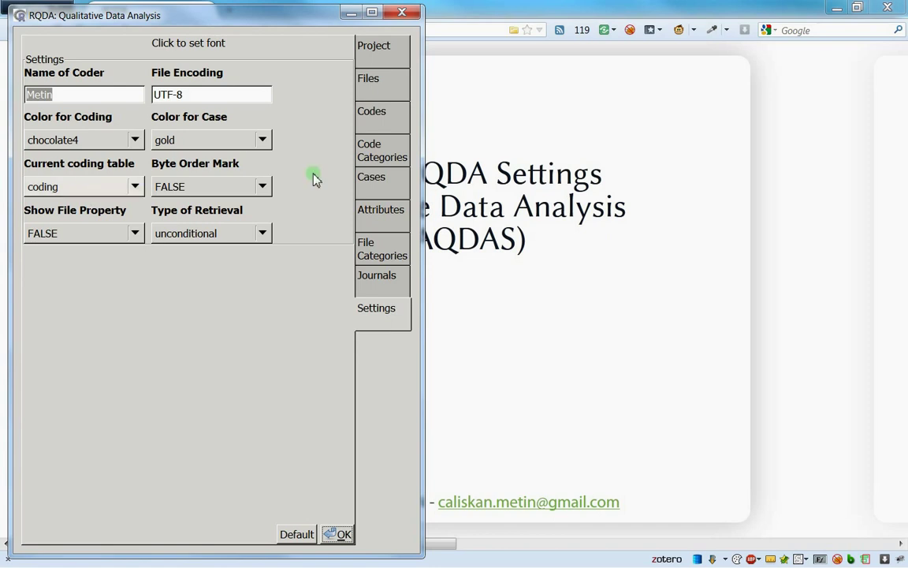
Add a new code named NewCodeGramatical to the codes list.
{"action": "left_click", "coordinate": [370, 152]}
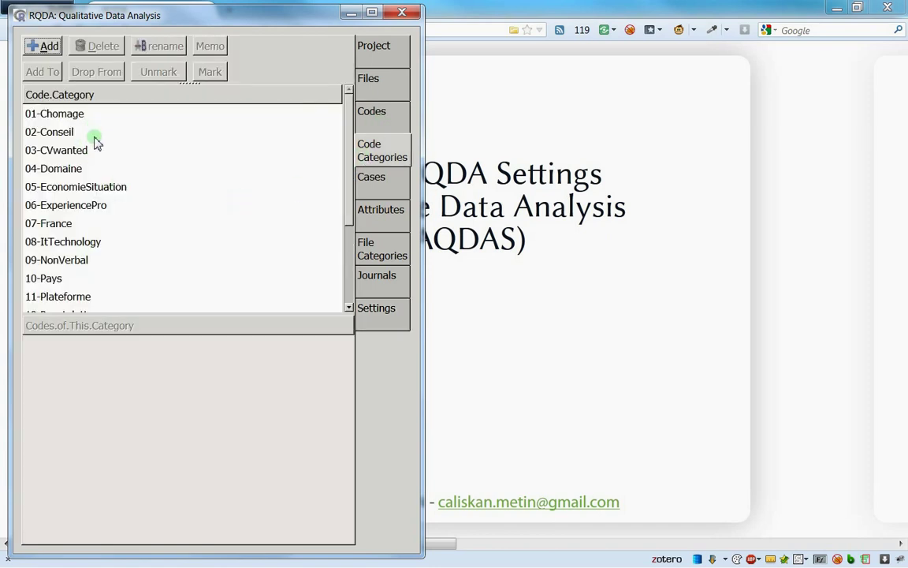
{"action": "left_click", "coordinate": [367, 113]}
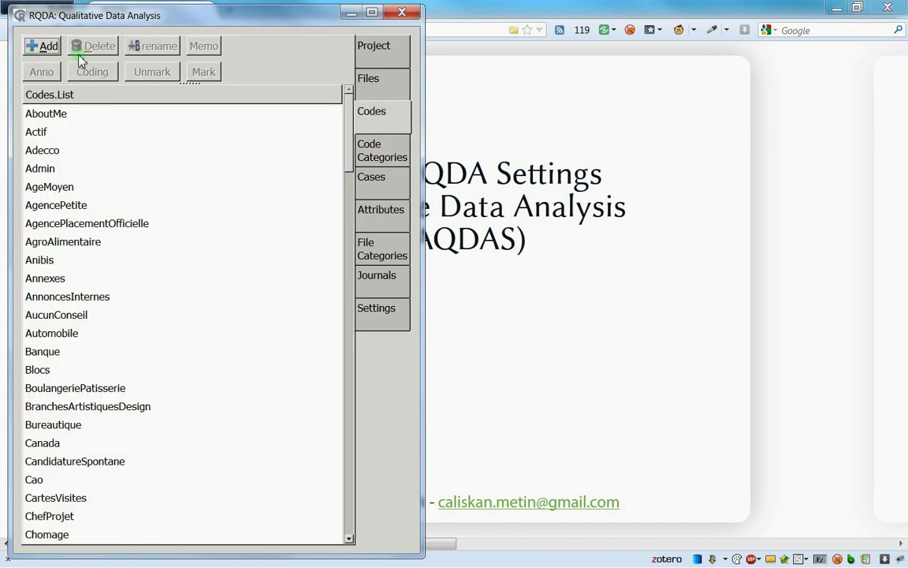
{"action": "left_click", "coordinate": [43, 46]}
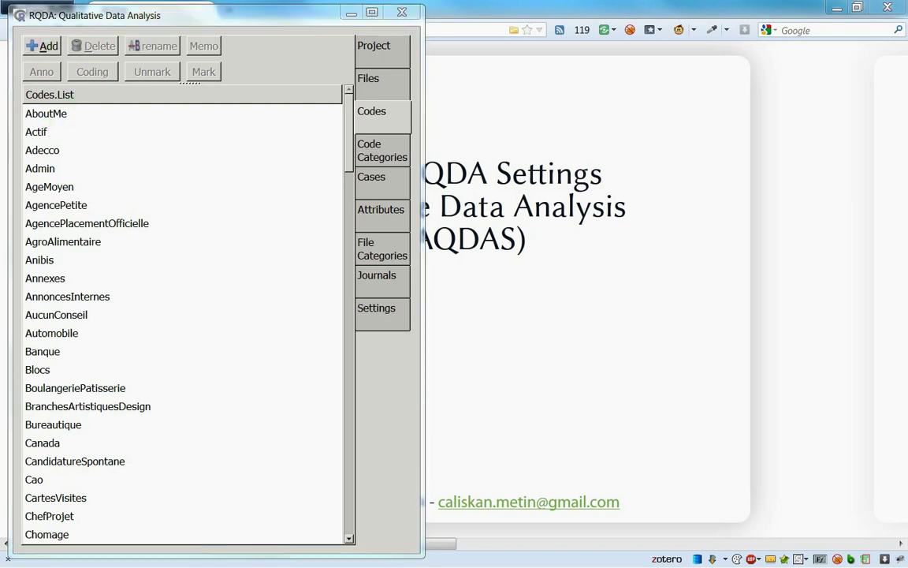
{"action": "left_click_drag", "start_coordinate": [209, 193], "coordinate": [248, 202]}
{"action": "type", "text": "N"}
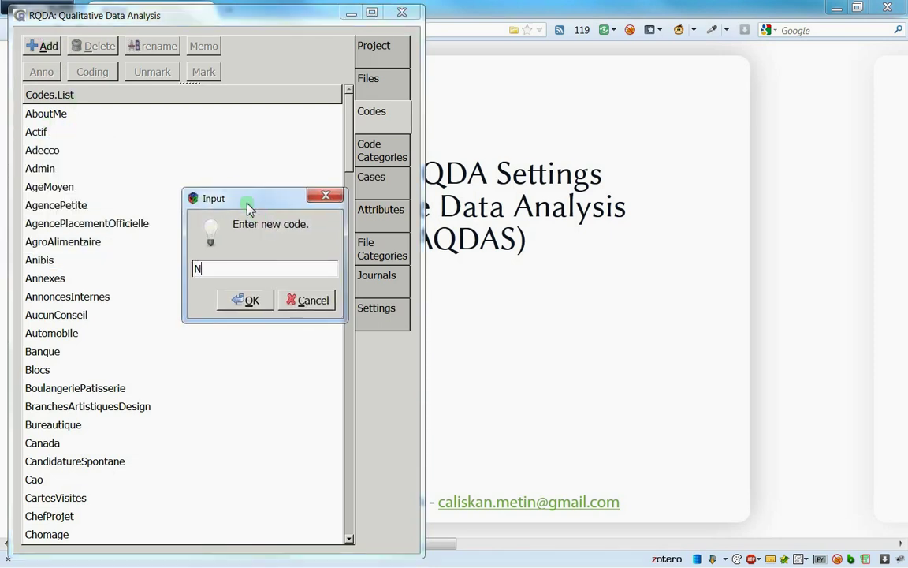
{"action": "type", "text": "ewCodeGramatical"}
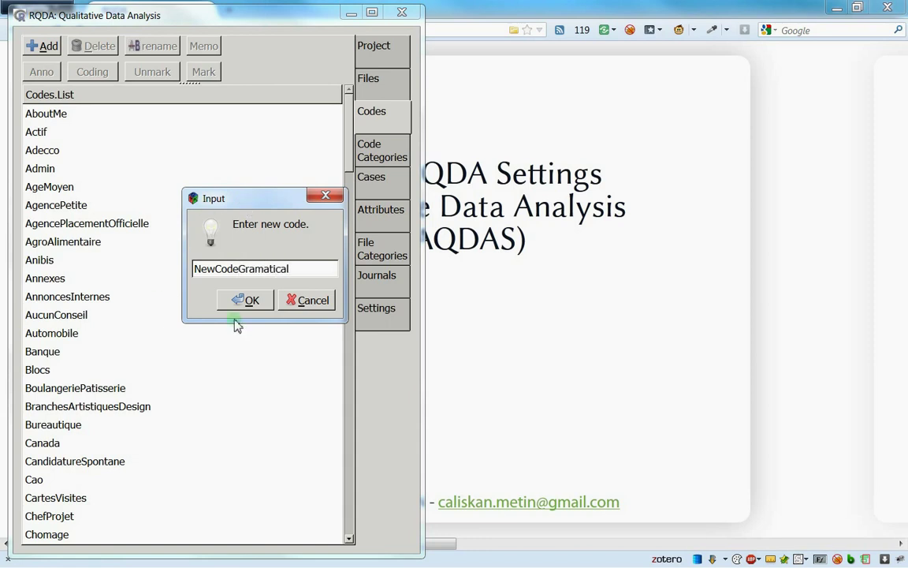
{"action": "left_click", "coordinate": [259, 301]}
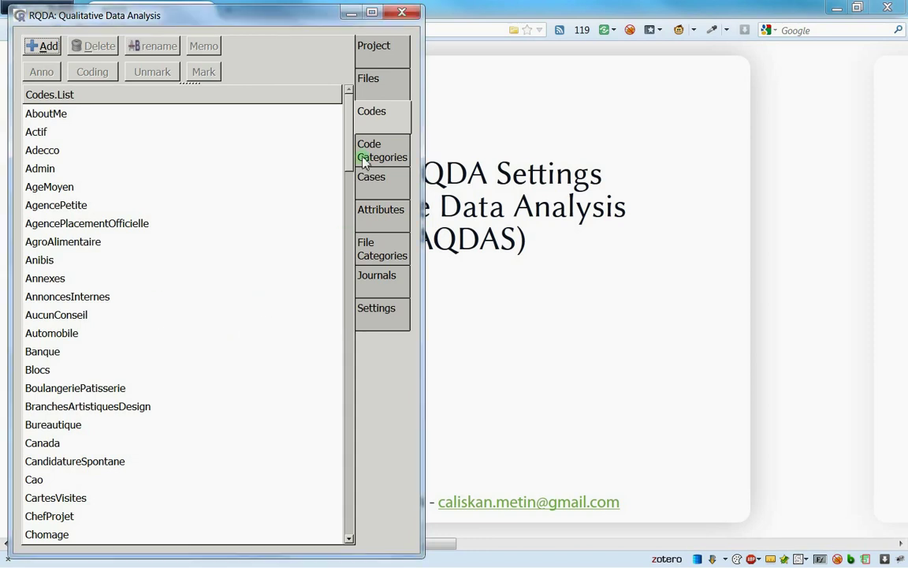
Return to the settings and set the current coding table to coding2.
{"action": "left_click", "coordinate": [374, 280]}
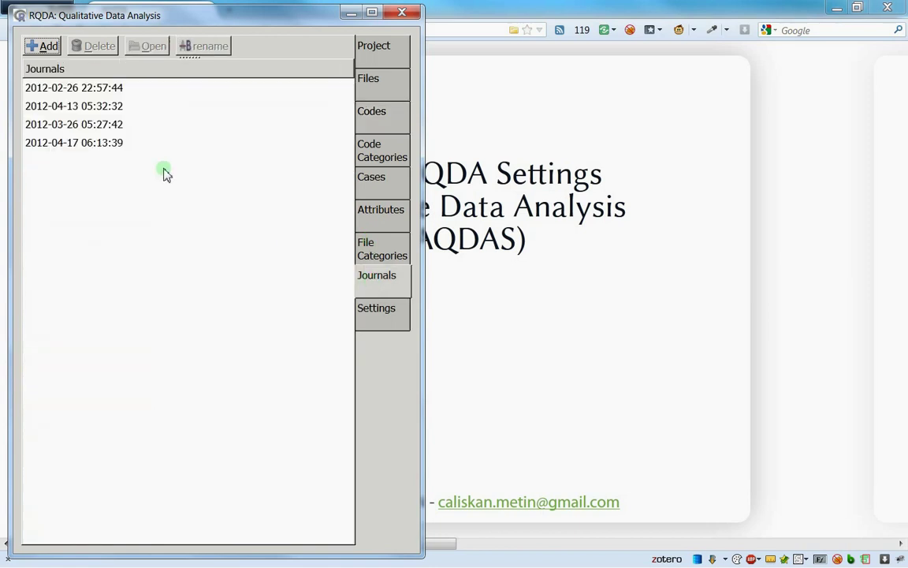
{"action": "left_click", "coordinate": [378, 259]}
{"action": "left_click", "coordinate": [378, 307]}
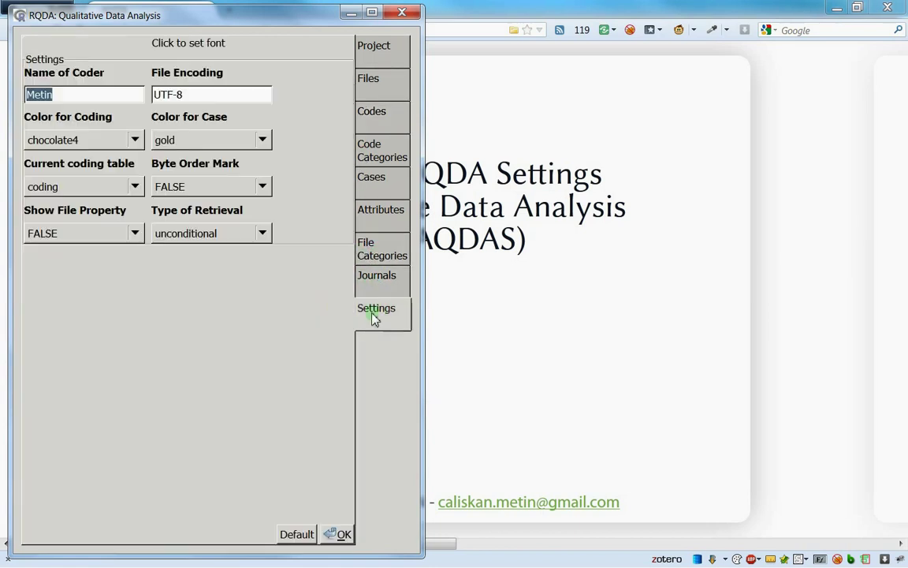
{"action": "left_click", "coordinate": [92, 187]}
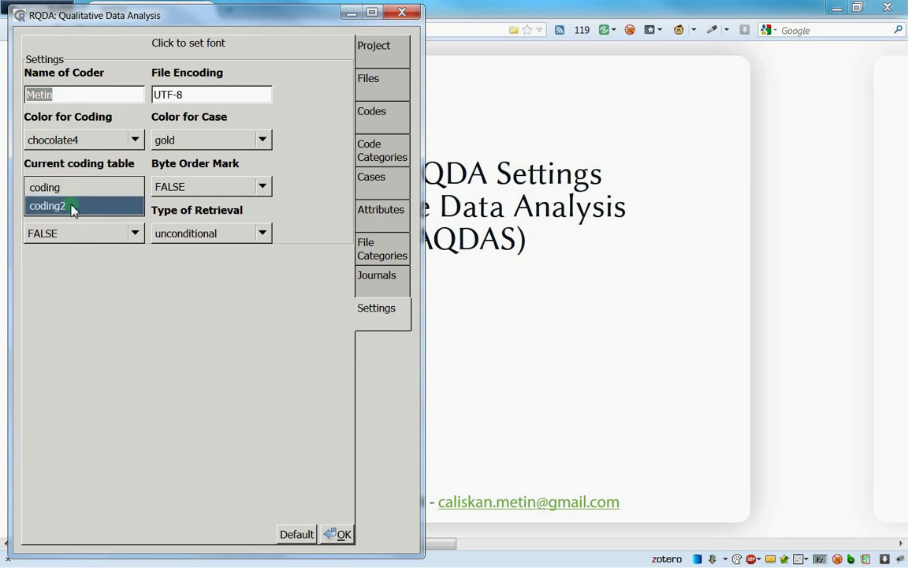
{"action": "left_click", "coordinate": [95, 206]}
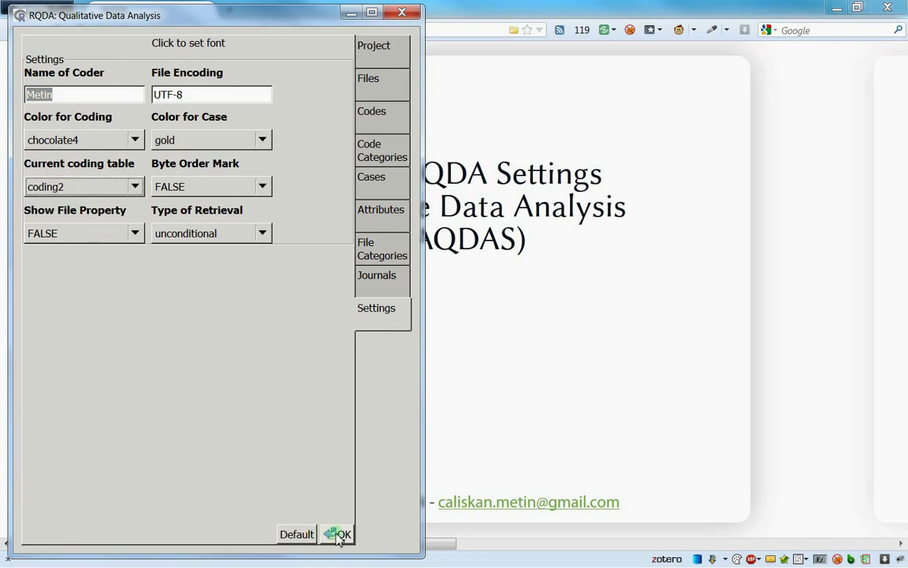
Open the file Int03_1_3_cariste and select a passage in the Q6 section about the respondent's wishes.
{"action": "left_click", "coordinate": [384, 88]}
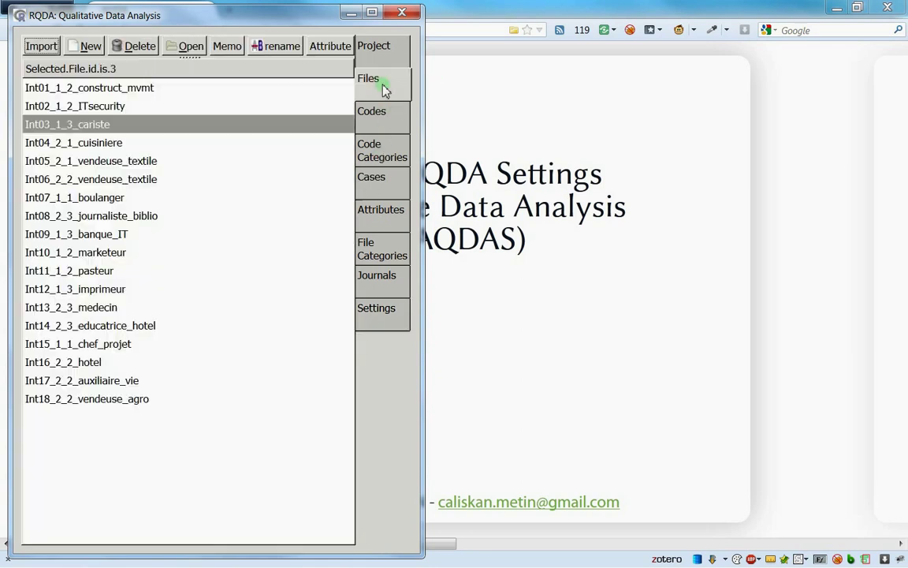
{"action": "double_click", "coordinate": [184, 125]}
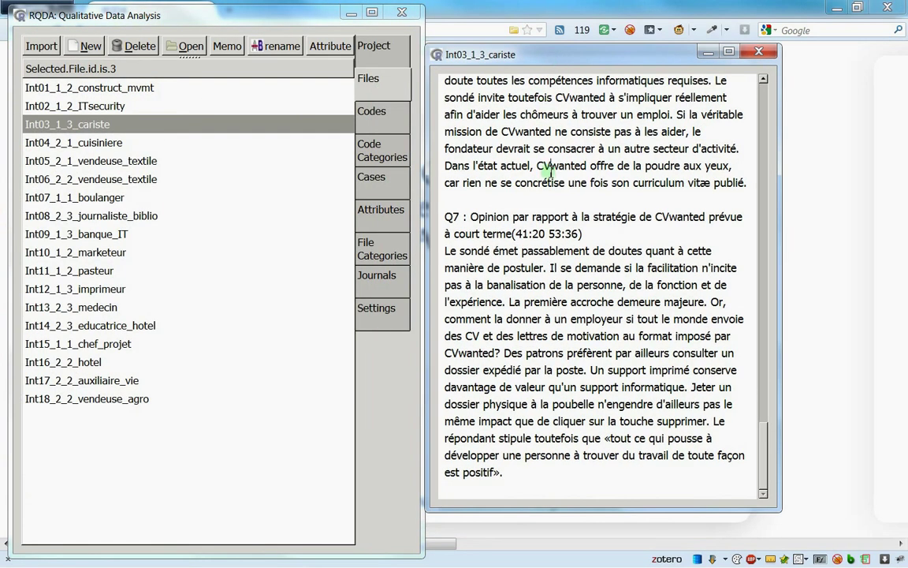
{"action": "scroll", "coordinate": [497, 158], "scroll_direction": "up", "scroll_amount": 2}
{"action": "left_click_drag", "start_coordinate": [533, 245], "coordinate": [487, 178]}
Select the TechnologieUtilisee code in the codes list and close the Int03_1_3_cariste file.
{"action": "left_click", "coordinate": [390, 122]}
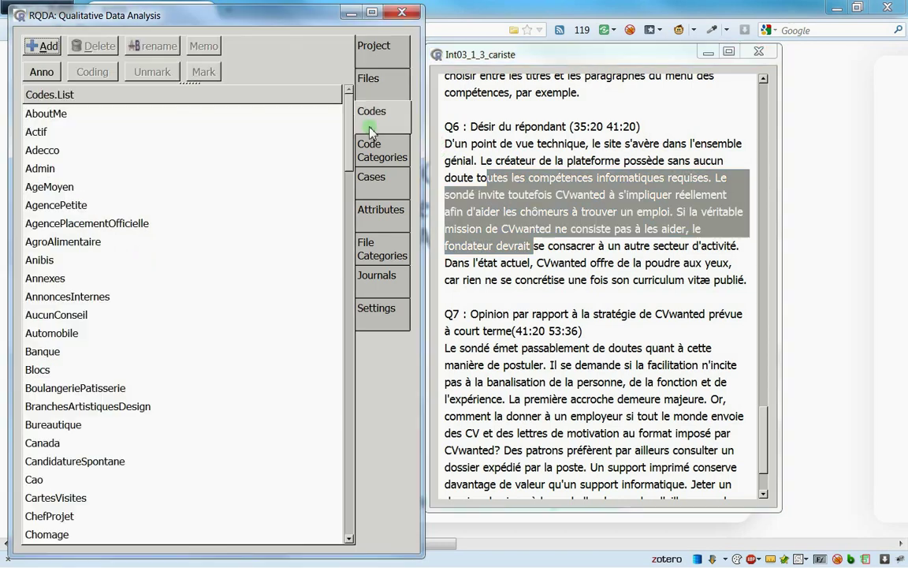
{"action": "scroll", "coordinate": [330, 470], "scroll_direction": "down", "scroll_amount": 20}
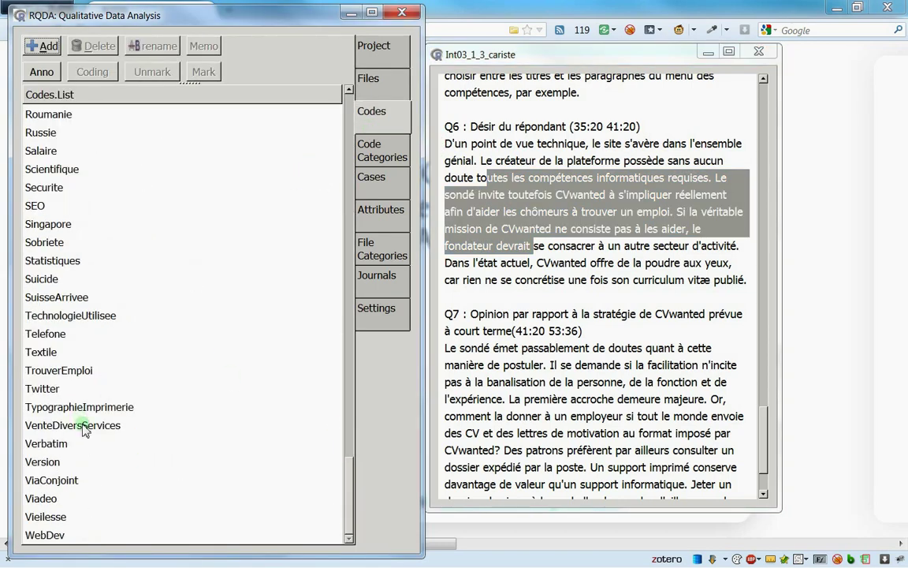
{"action": "left_click", "coordinate": [161, 316]}
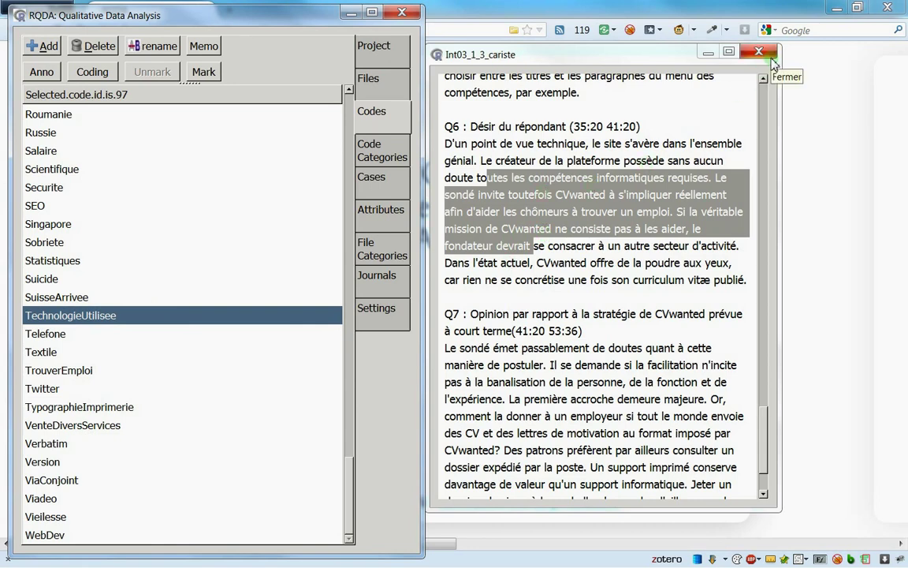
{"action": "left_click", "coordinate": [758, 53]}
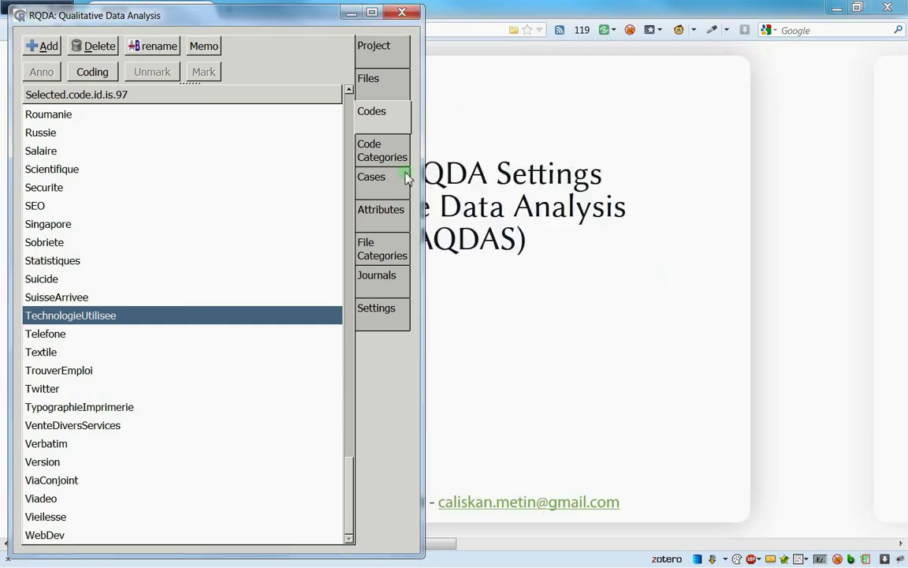
Return to the settings and set the current coding table to coding.
{"action": "left_click", "coordinate": [370, 289]}
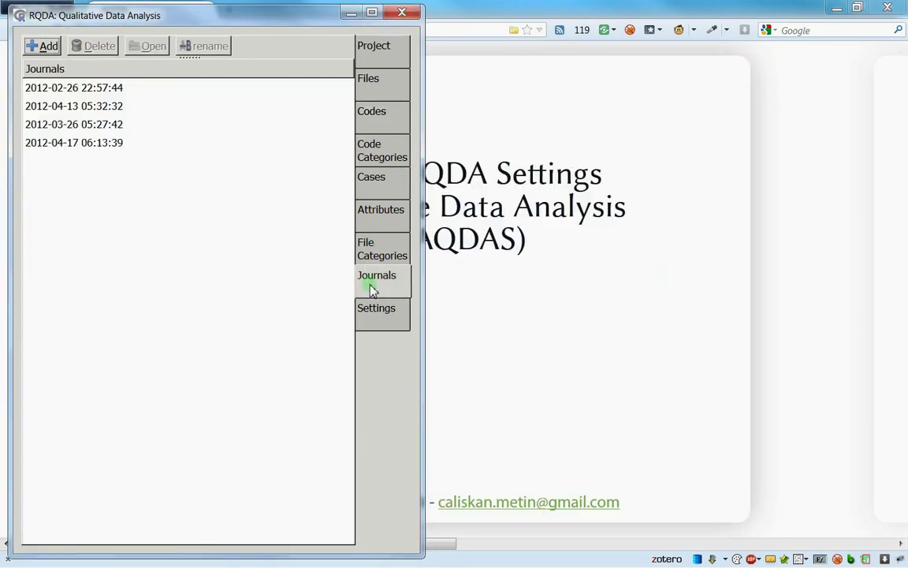
{"action": "left_click", "coordinate": [381, 307]}
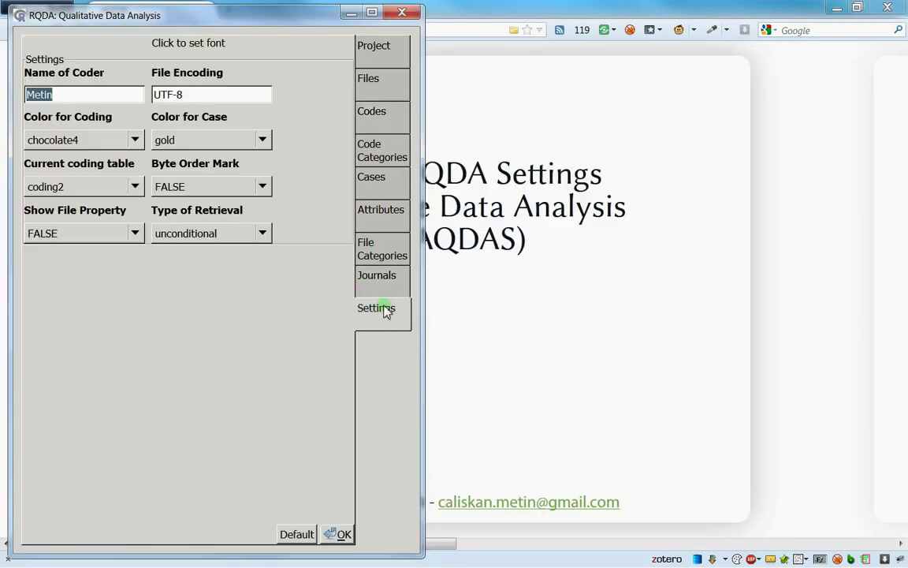
{"action": "left_click", "coordinate": [103, 188]}
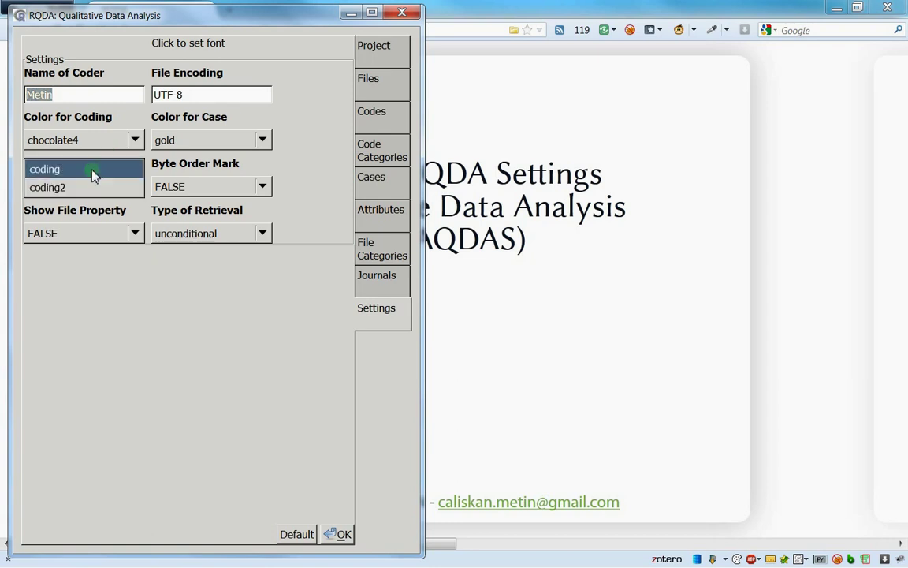
{"action": "left_click", "coordinate": [93, 171]}
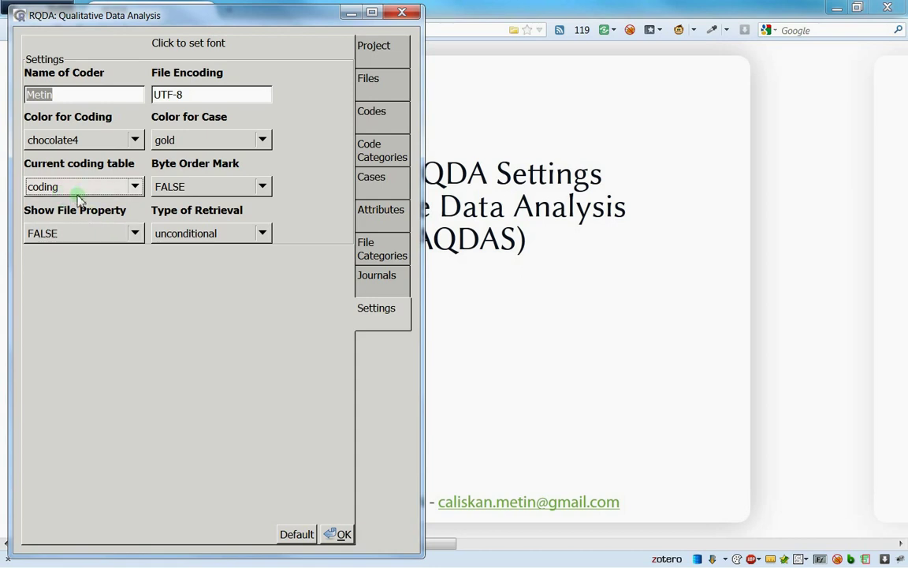
{"action": "left_click", "coordinate": [80, 188]}
{"action": "left_click", "coordinate": [82, 189]}
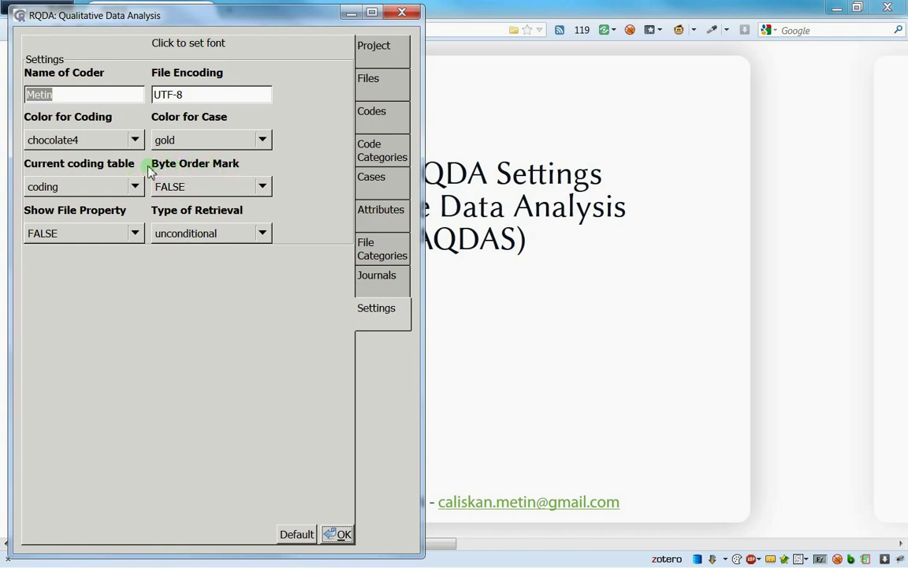
Check the options for Byte Order Mark and Show File Property, keeping FALSE for both.
{"action": "left_click", "coordinate": [169, 186]}
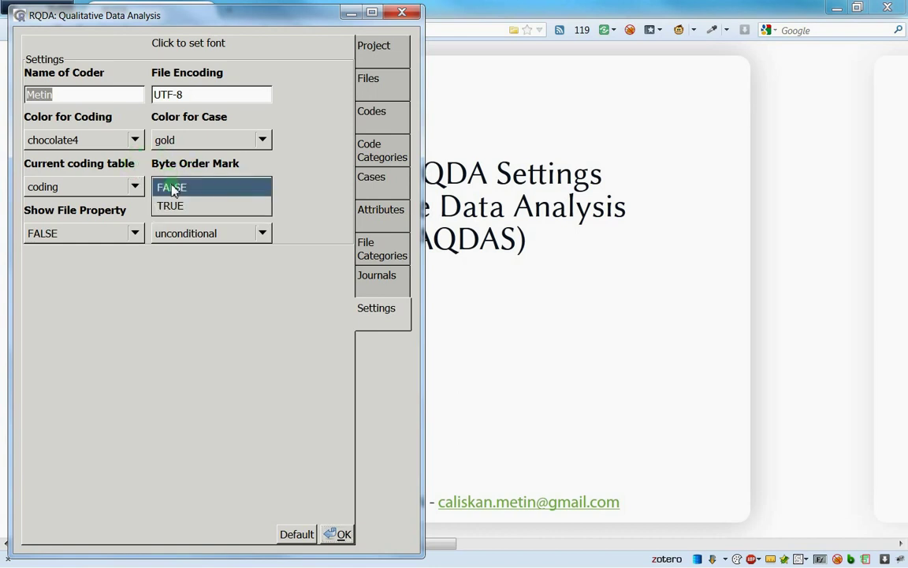
{"action": "left_click", "coordinate": [173, 188]}
{"action": "left_click", "coordinate": [186, 187]}
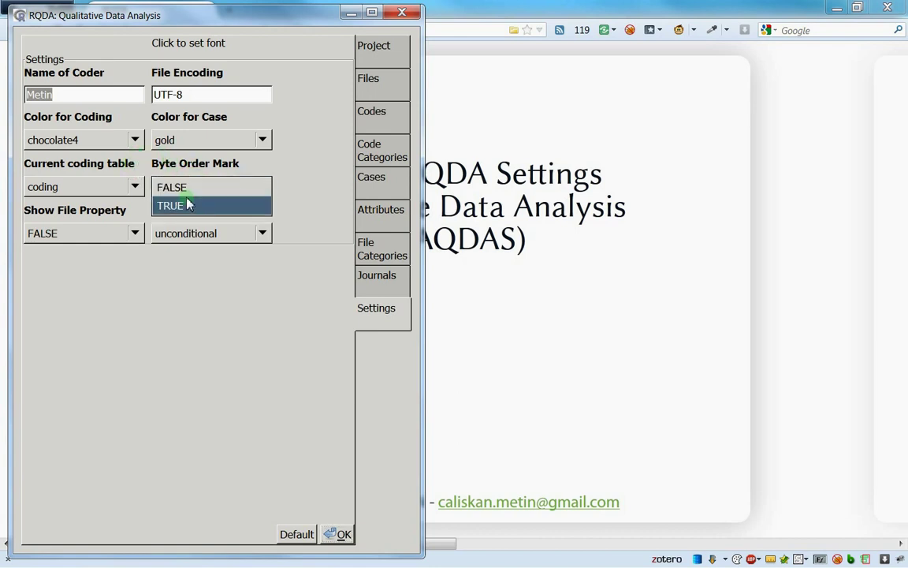
{"action": "left_click", "coordinate": [186, 161]}
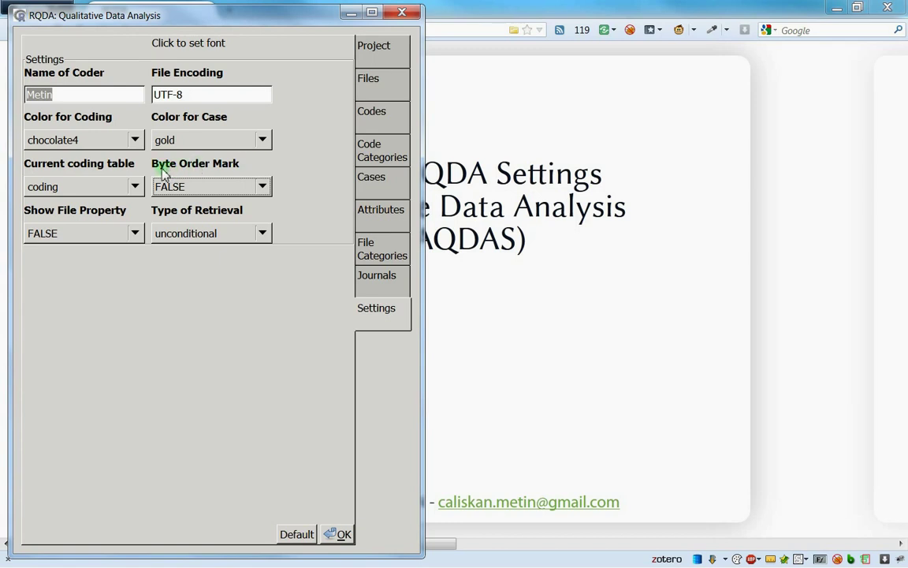
{"action": "left_click", "coordinate": [182, 185]}
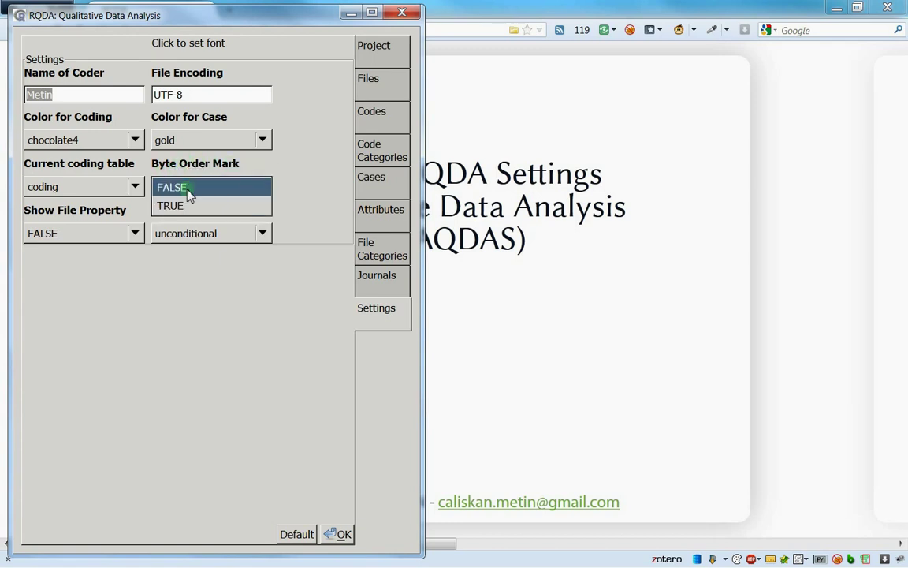
{"action": "left_click", "coordinate": [181, 184]}
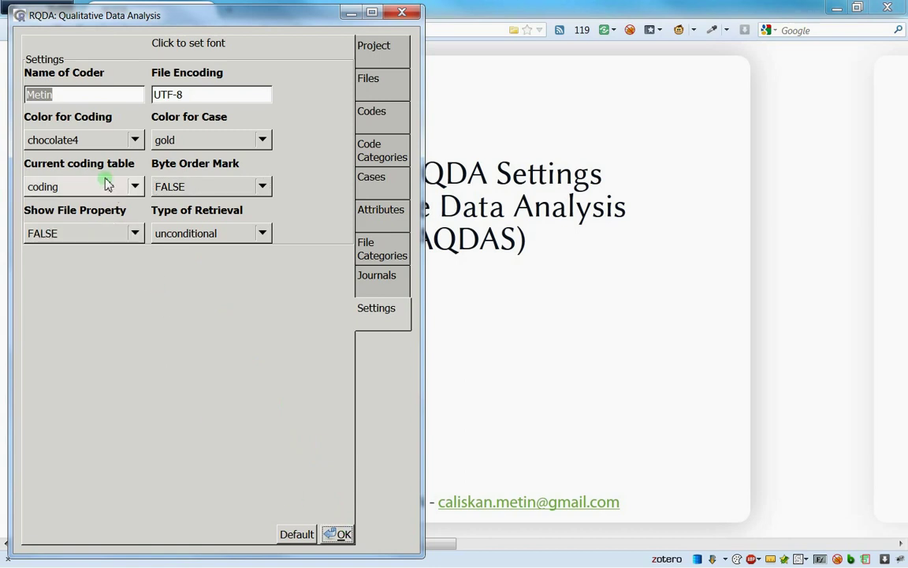
{"action": "left_click", "coordinate": [69, 235]}
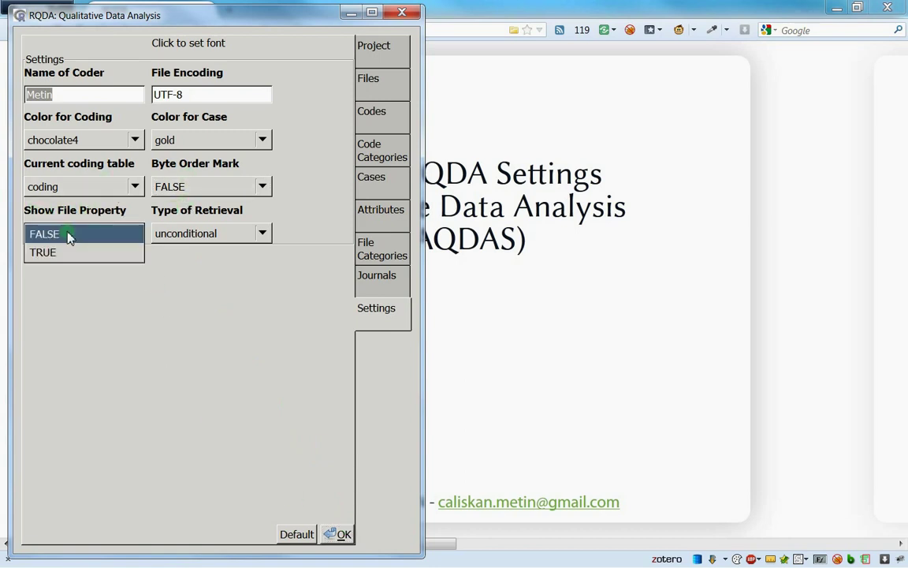
{"action": "left_click", "coordinate": [68, 235]}
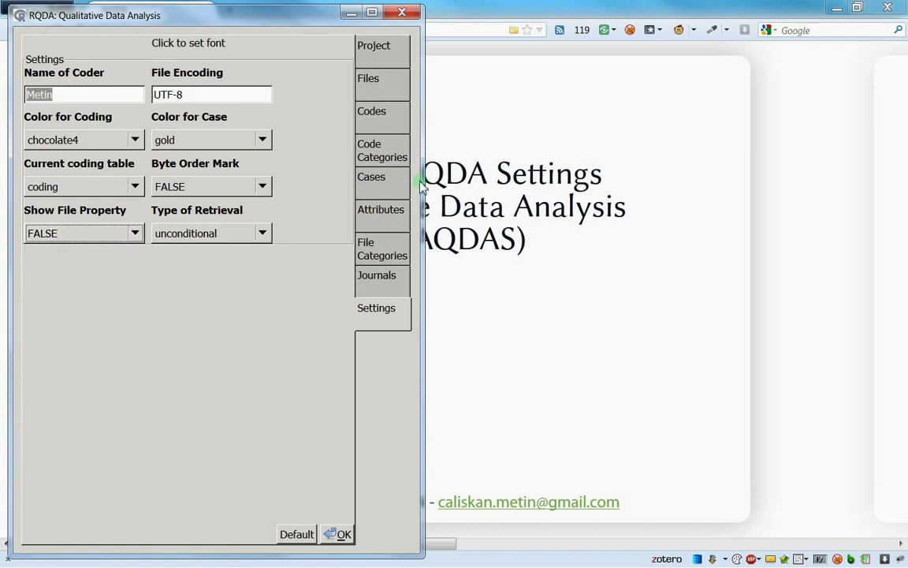
Set Show File Property to TRUE in the settings and go to the list of files.
{"action": "left_click", "coordinate": [99, 236]}
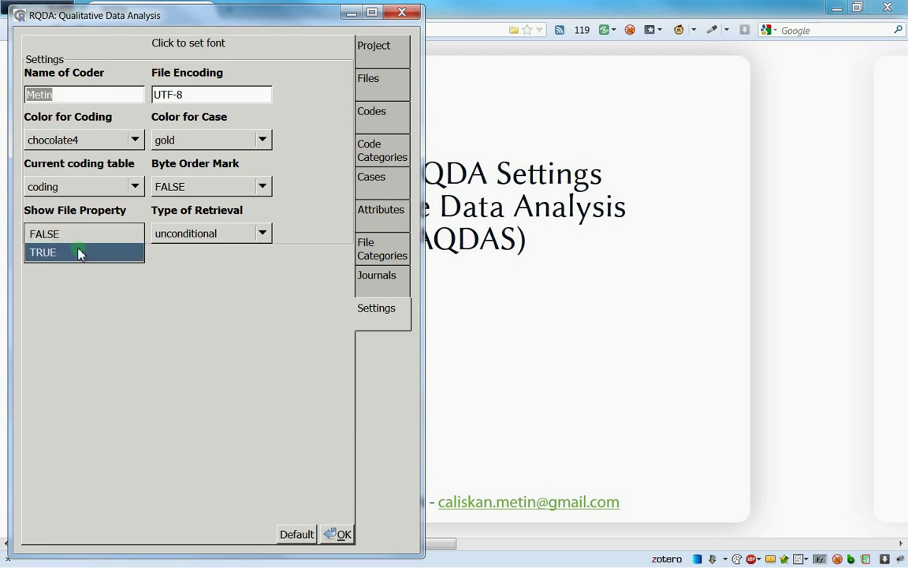
{"action": "left_click", "coordinate": [81, 251]}
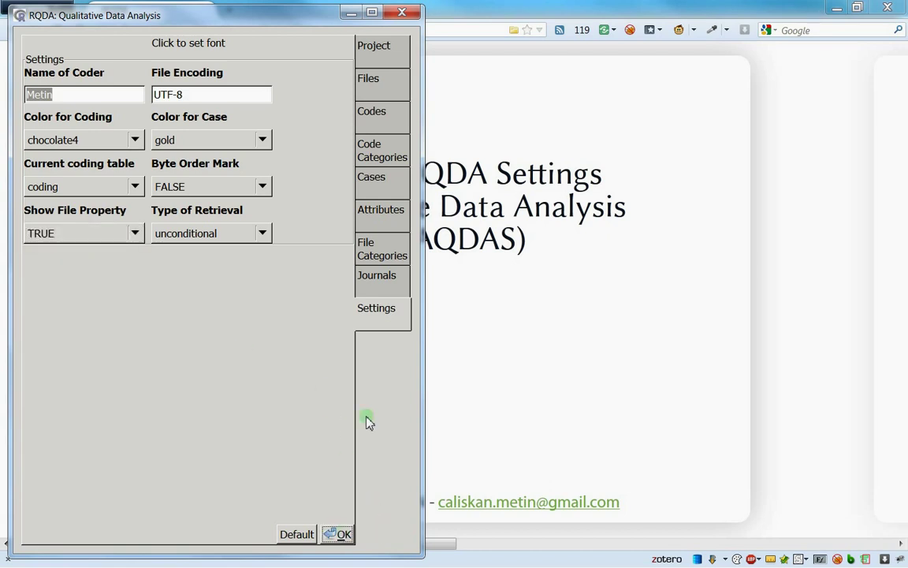
{"action": "left_click", "coordinate": [374, 89]}
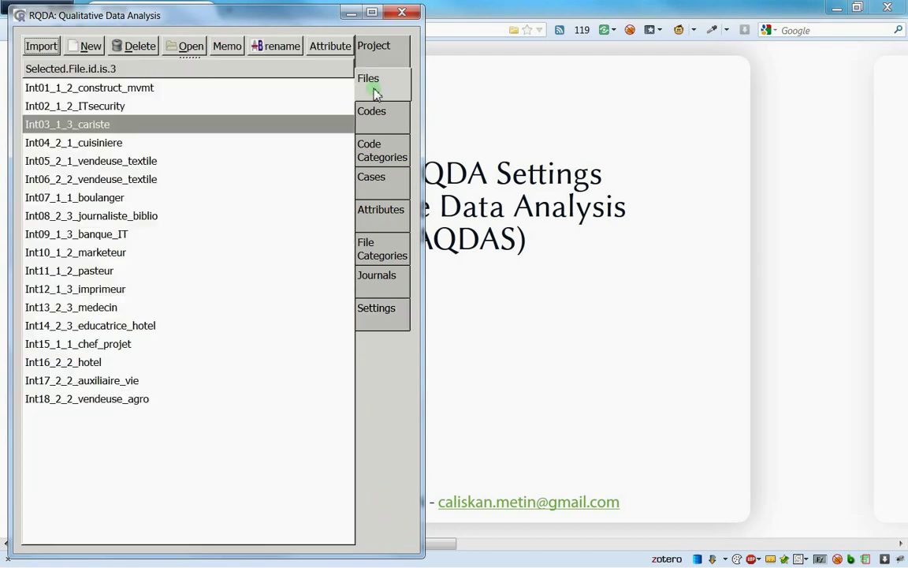
{"action": "left_click", "coordinate": [377, 319]}
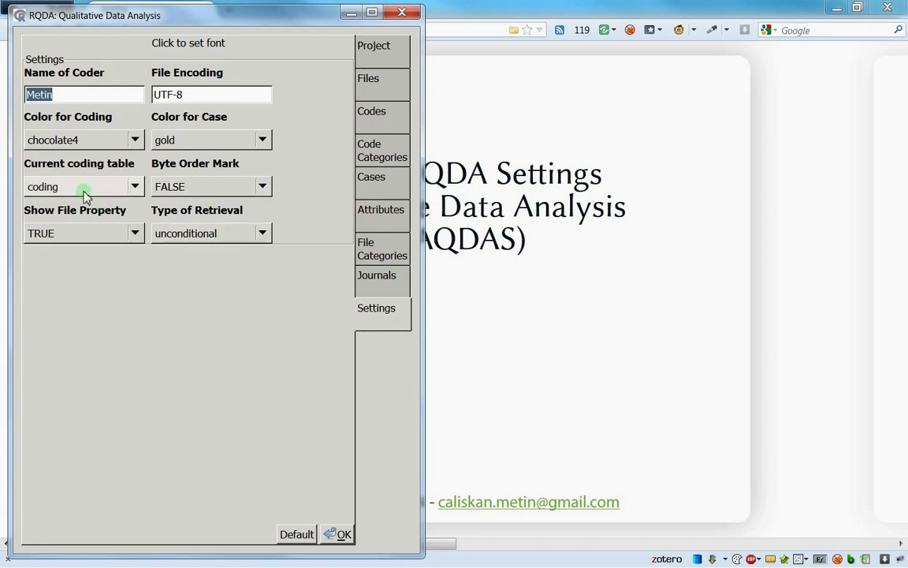
{"action": "left_click", "coordinate": [367, 80]}
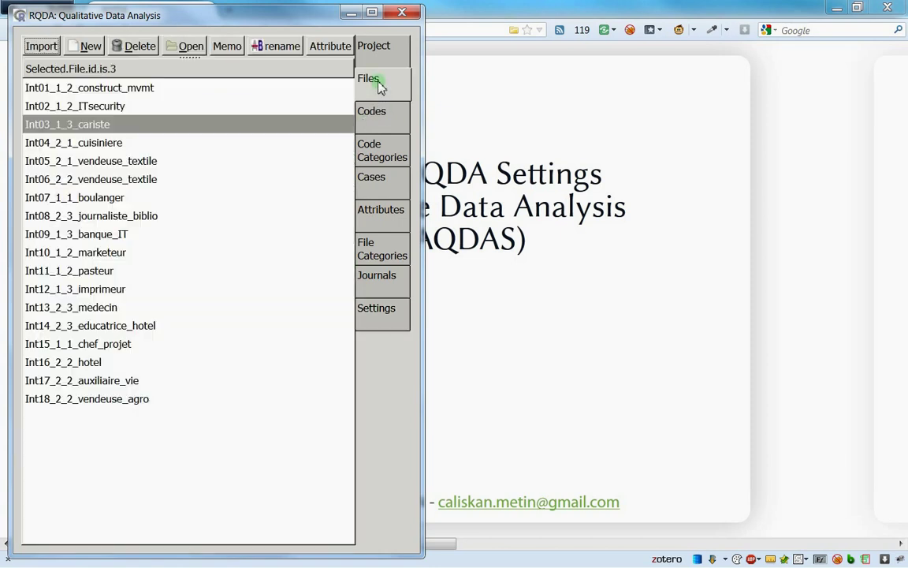
Open the file Int03_1_3_cariste, move its File Property window over the text to read it, and close that window.
{"action": "double_click", "coordinate": [95, 129]}
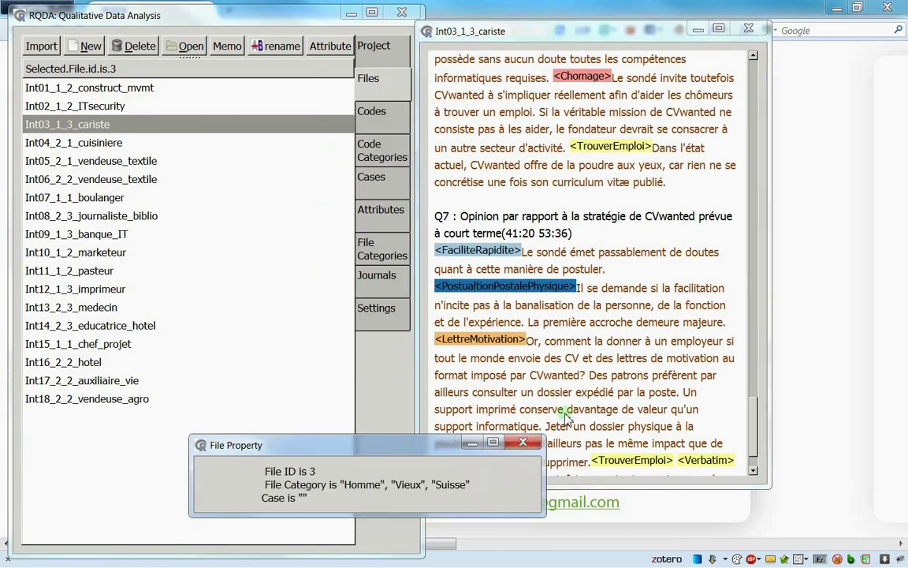
{"action": "left_click_drag", "start_coordinate": [205, 438], "coordinate": [505, 169]}
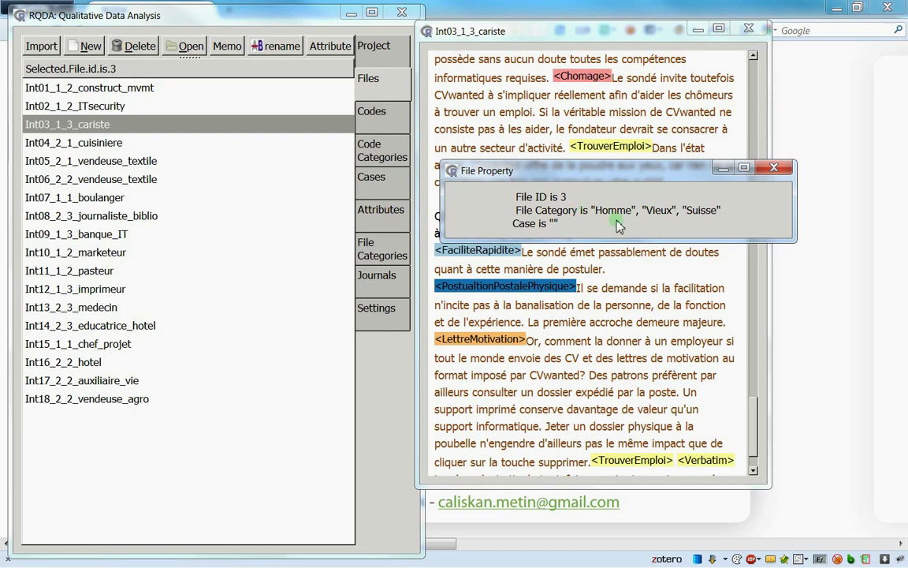
{"action": "left_click", "coordinate": [378, 313]}
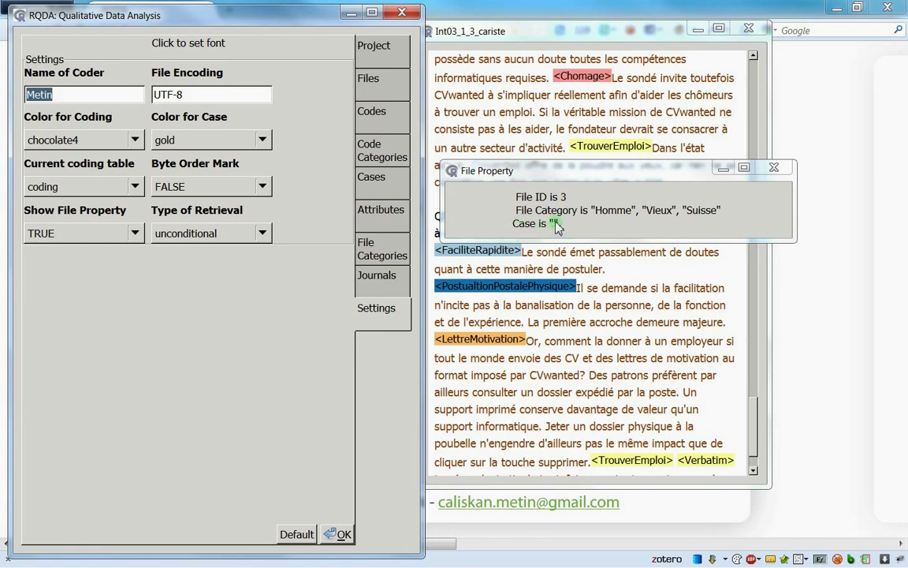
{"action": "left_click", "coordinate": [773, 167]}
Open the file Int09_1_3_banque_IT from the files list, read its File Property window, and close that window.
{"action": "left_click", "coordinate": [367, 79]}
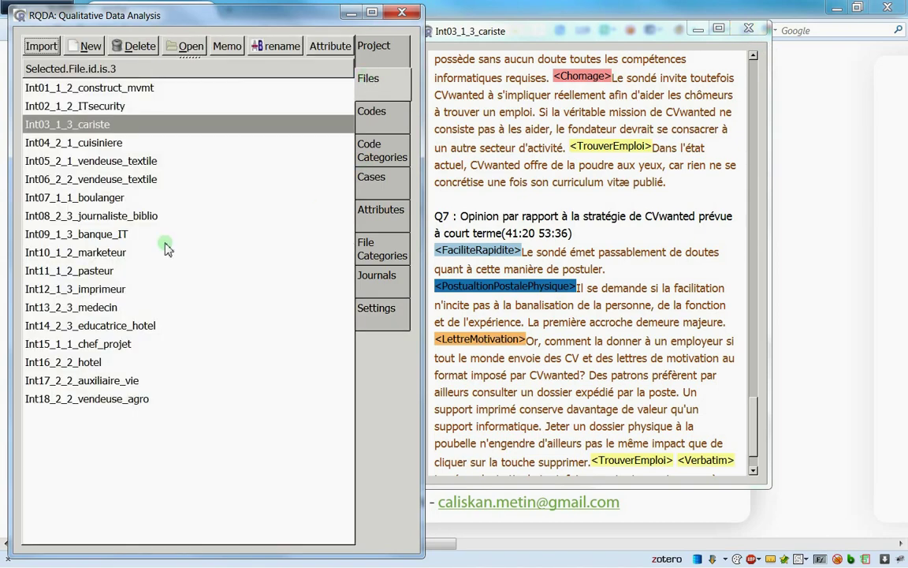
{"action": "left_click", "coordinate": [162, 238]}
{"action": "double_click", "coordinate": [165, 241]}
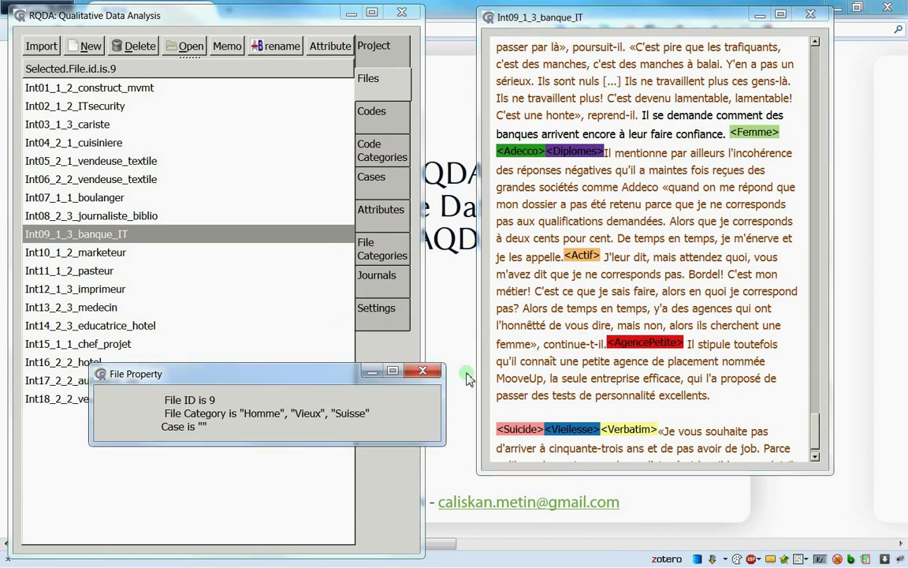
{"action": "left_click", "coordinate": [421, 370]}
Set Show File Property to FALSE in the settings and apply the change.
{"action": "left_click", "coordinate": [400, 316]}
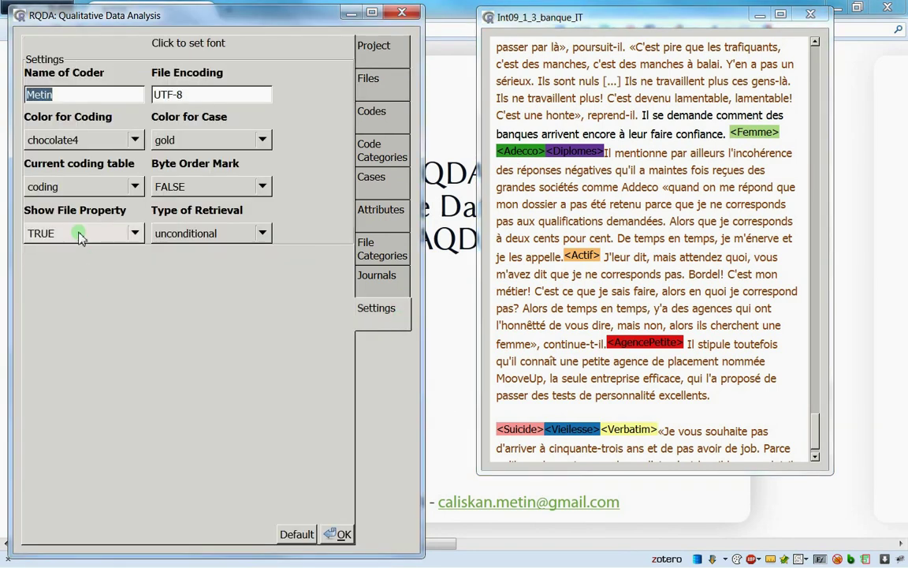
{"action": "left_click", "coordinate": [81, 231]}
{"action": "left_click", "coordinate": [67, 217]}
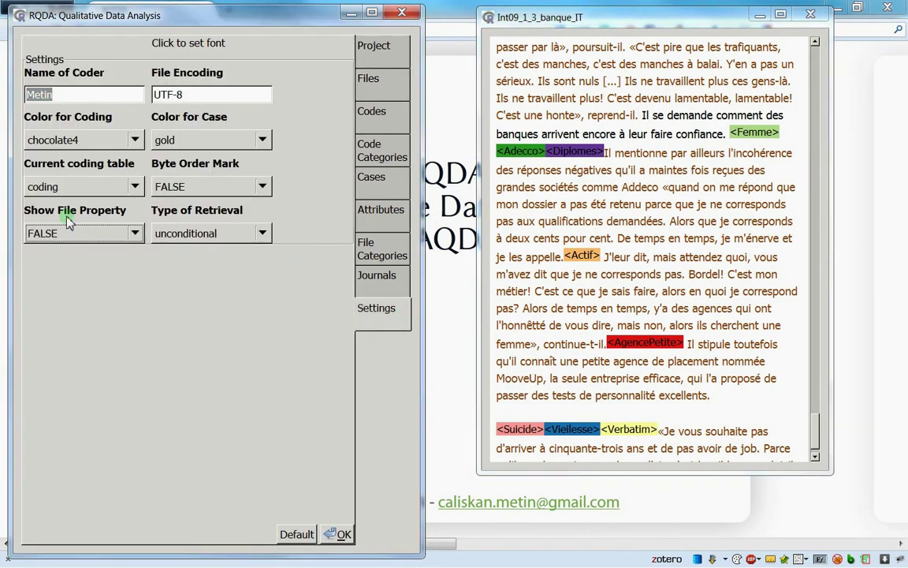
{"action": "left_click", "coordinate": [341, 534]}
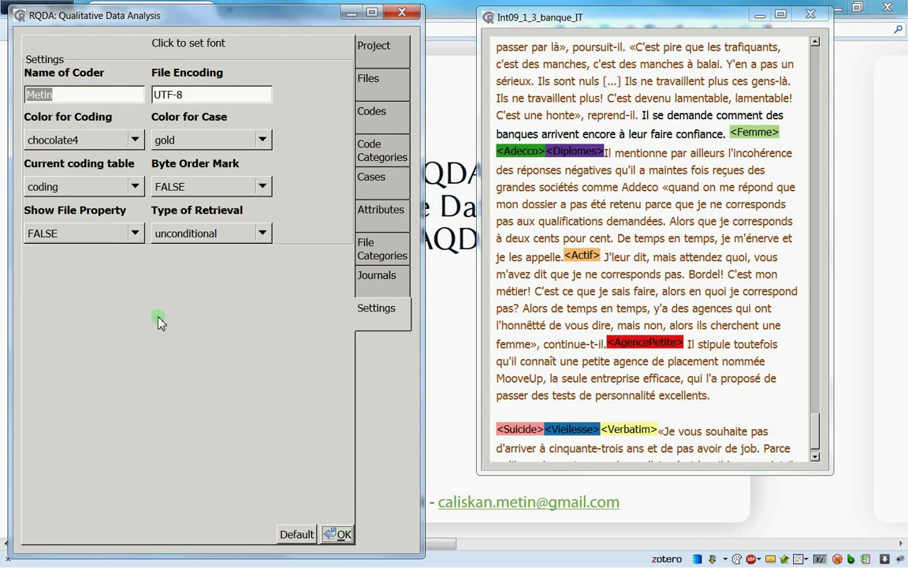
Examine the Type of Retrieval options, keeping unconditional, and close the Int09_1_3_banque_IT file.
{"action": "left_click", "coordinate": [179, 234]}
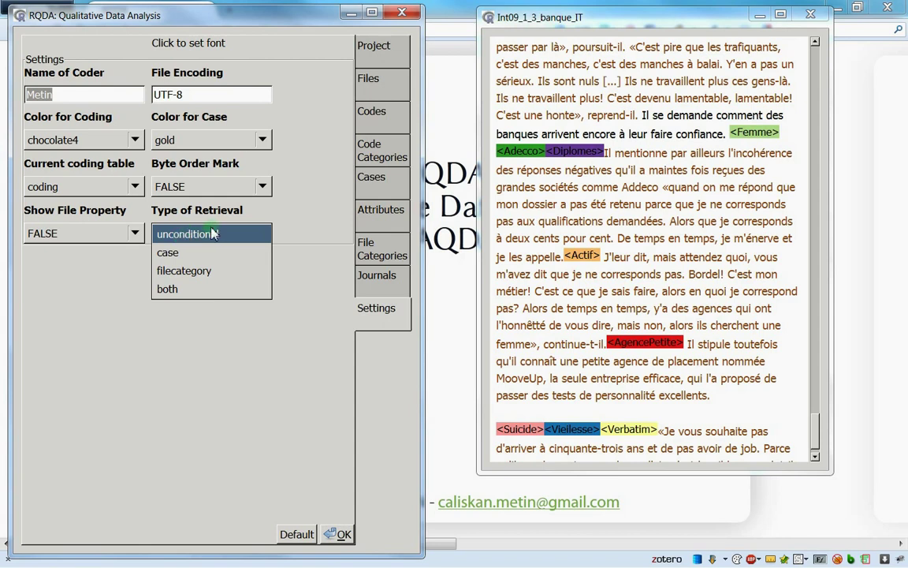
{"action": "left_click", "coordinate": [213, 234]}
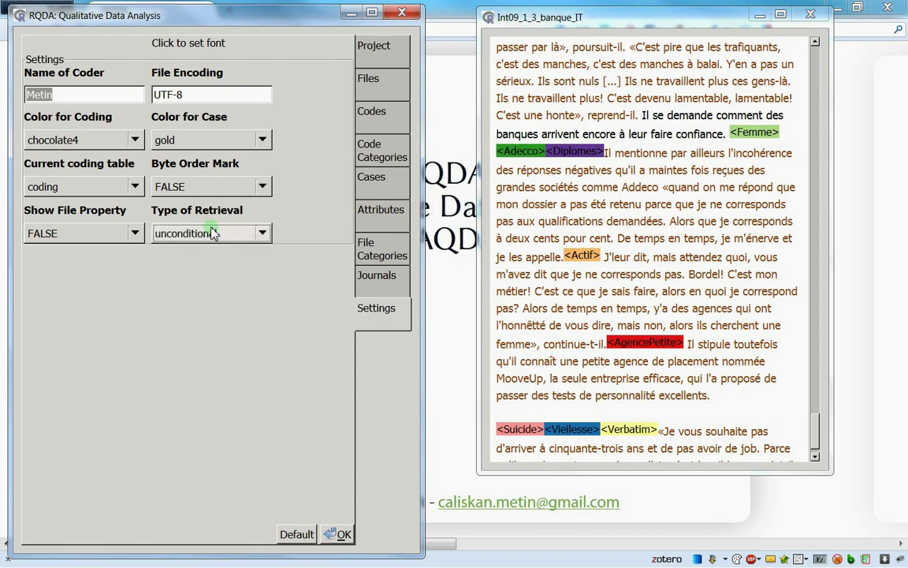
{"action": "left_click", "coordinate": [820, 14]}
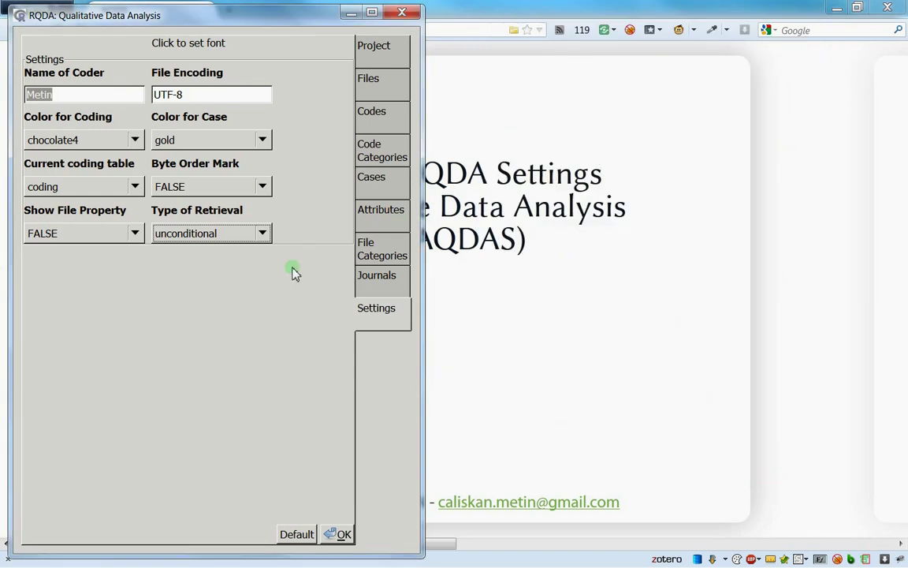
{"action": "left_click", "coordinate": [229, 233]}
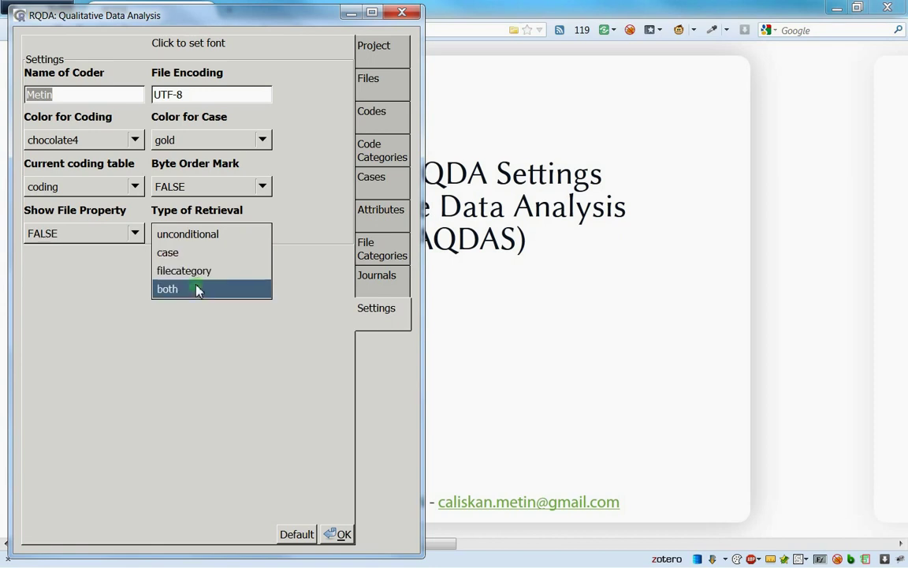
{"action": "left_click", "coordinate": [200, 234]}
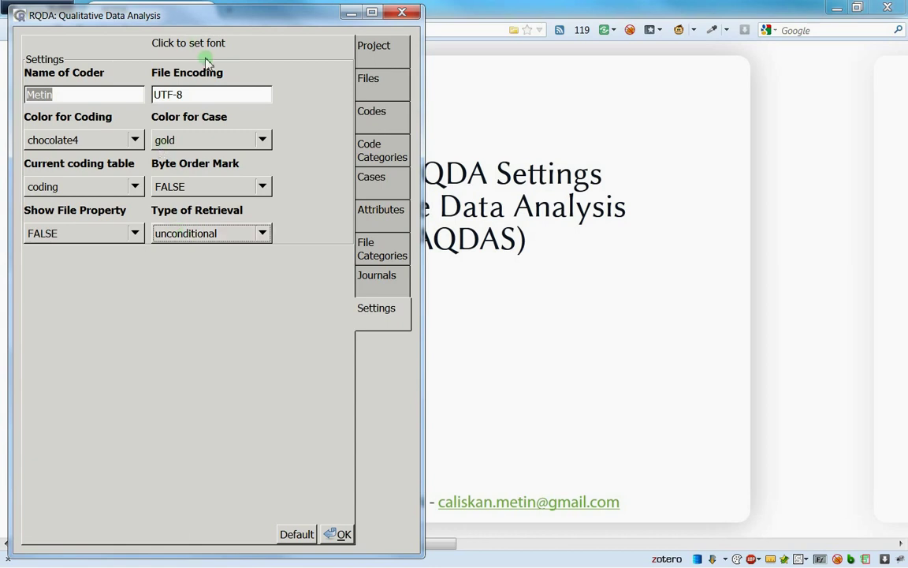
{"action": "left_click", "coordinate": [199, 234]}
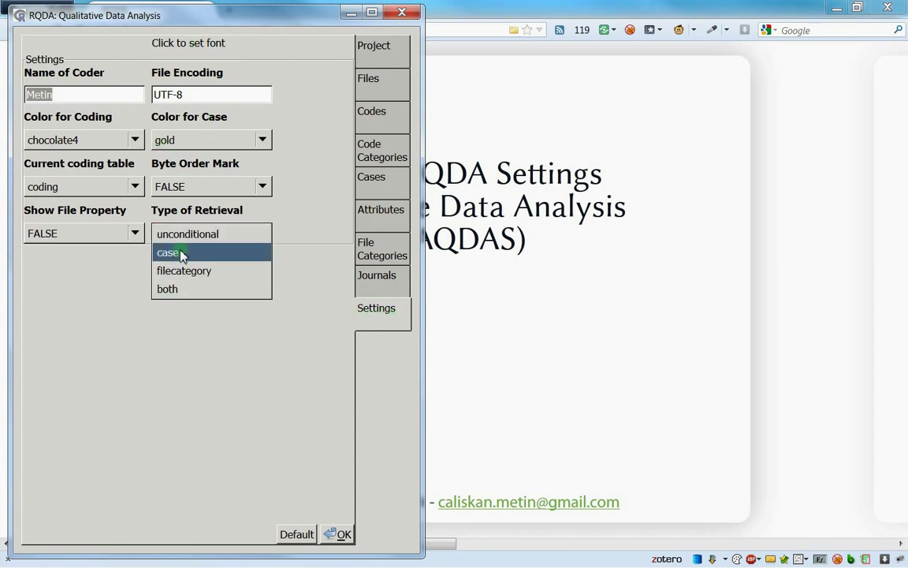
{"action": "left_click", "coordinate": [175, 235]}
Browse the project's journals, file categories, attributes, cases and code categories.
{"action": "left_click", "coordinate": [395, 285]}
{"action": "left_click", "coordinate": [385, 246]}
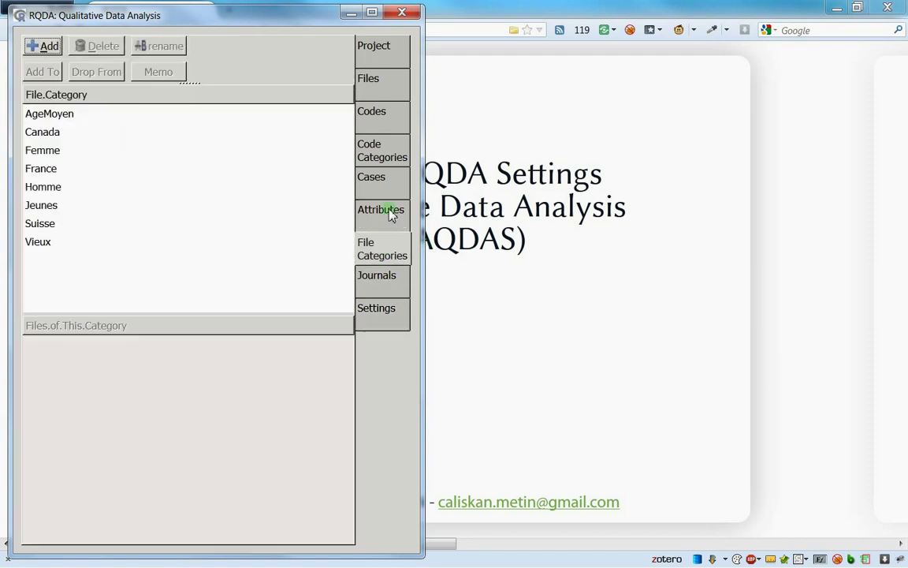
{"action": "left_click", "coordinate": [384, 207]}
{"action": "left_click", "coordinate": [363, 183]}
{"action": "left_click", "coordinate": [361, 157]}
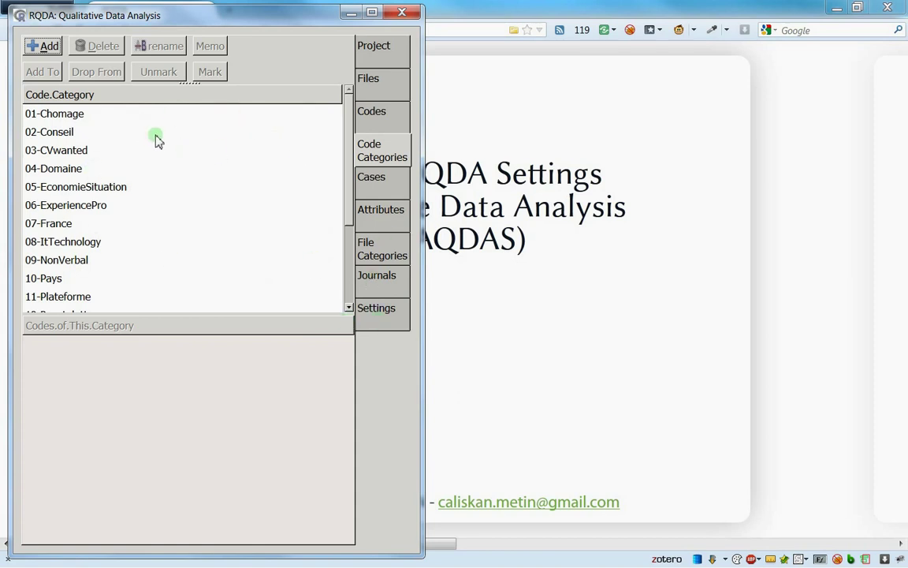
Return to the settings, keep Type of Retrieval at unconditional, and apply the settings.
{"action": "left_click", "coordinate": [379, 315]}
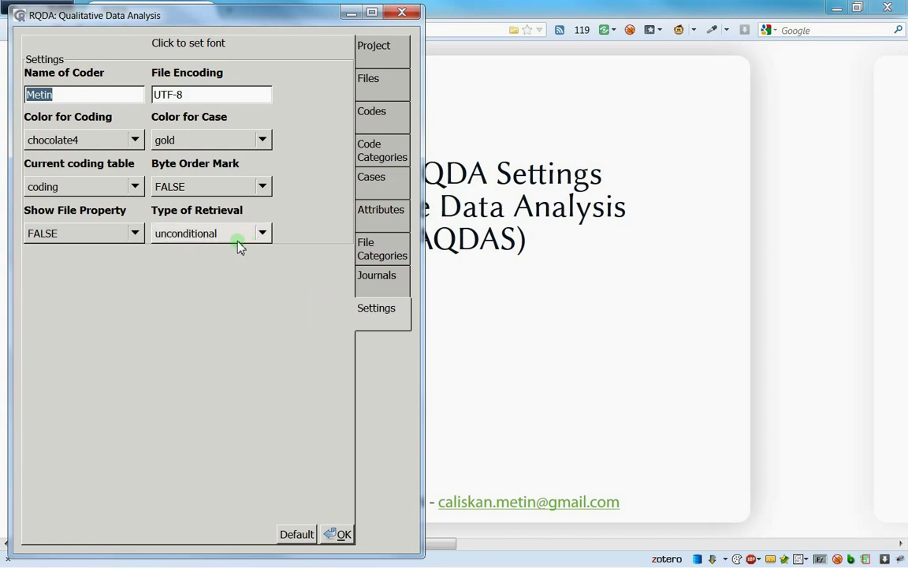
{"action": "left_click", "coordinate": [170, 237]}
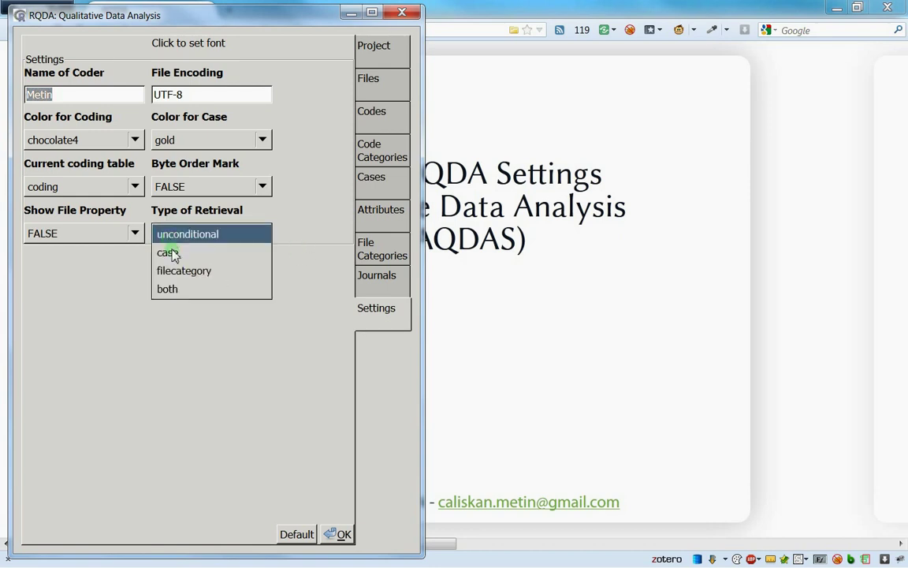
{"action": "key", "text": "Escape"}
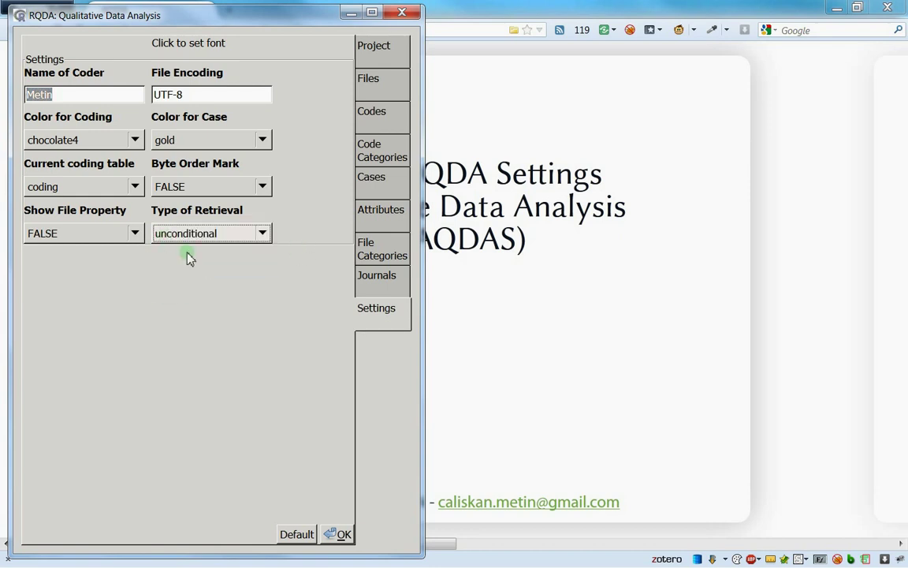
{"action": "left_click", "coordinate": [330, 534]}
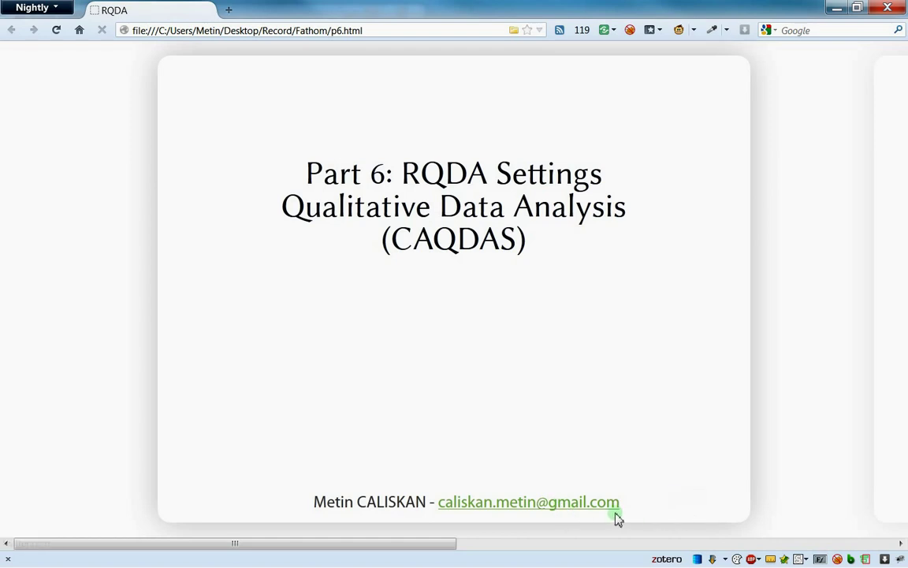
{"action": "left_click_drag", "start_coordinate": [397, 506], "coordinate": [617, 507]}
{"action": "left_click", "coordinate": [432, 367]}
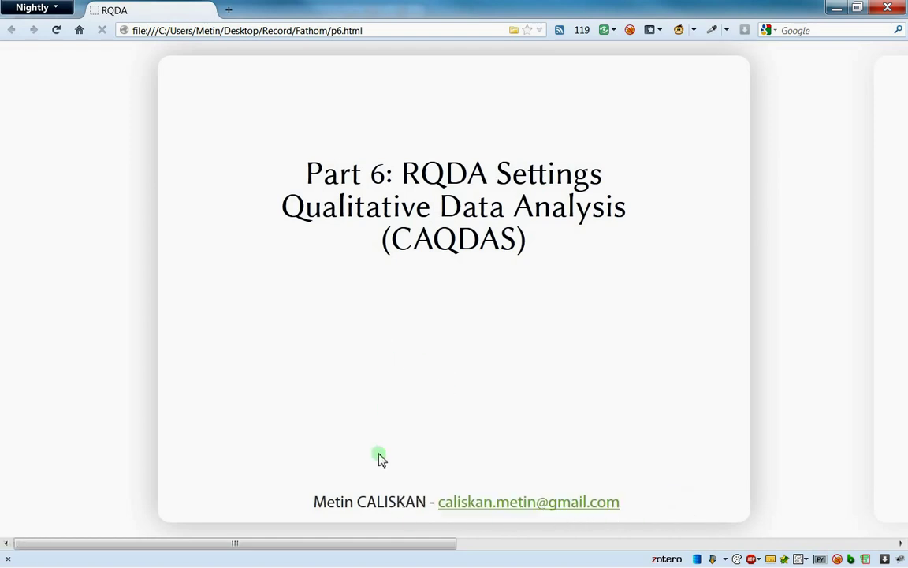